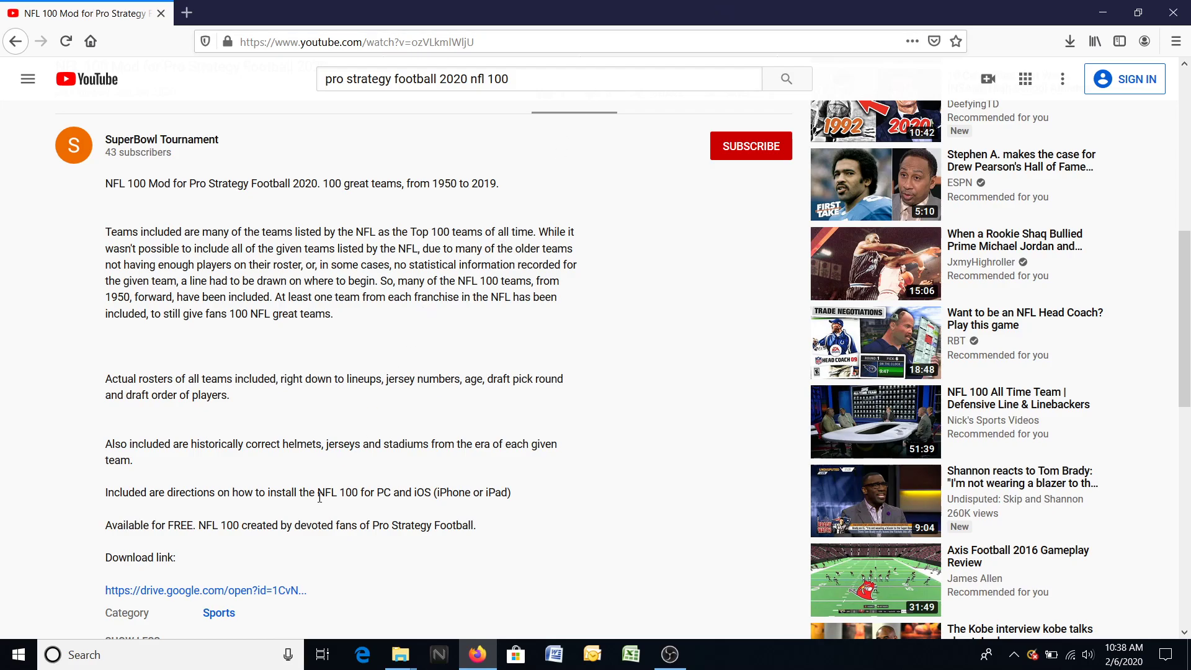
Open the drive.google.com link for NFL_100_for_2020.zip from the video description.
click(234, 596)
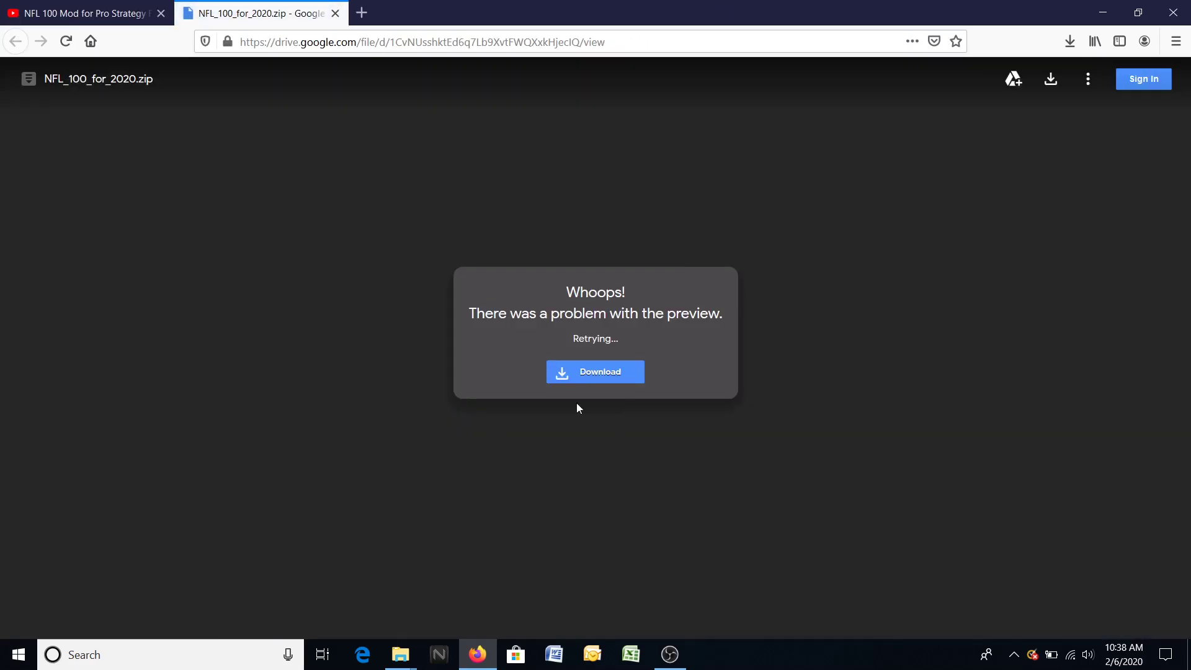
Save NFL_100_for_2020.zip despite the virus-scan warning, then minimize Firefox.
click(622, 370)
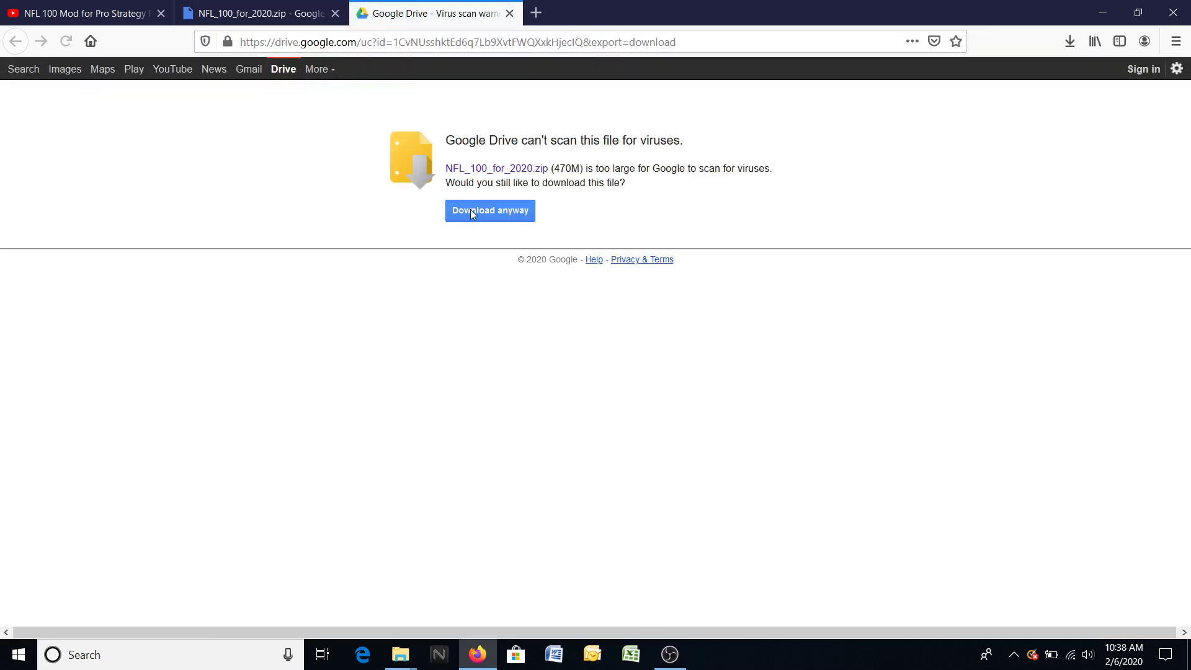
click(480, 211)
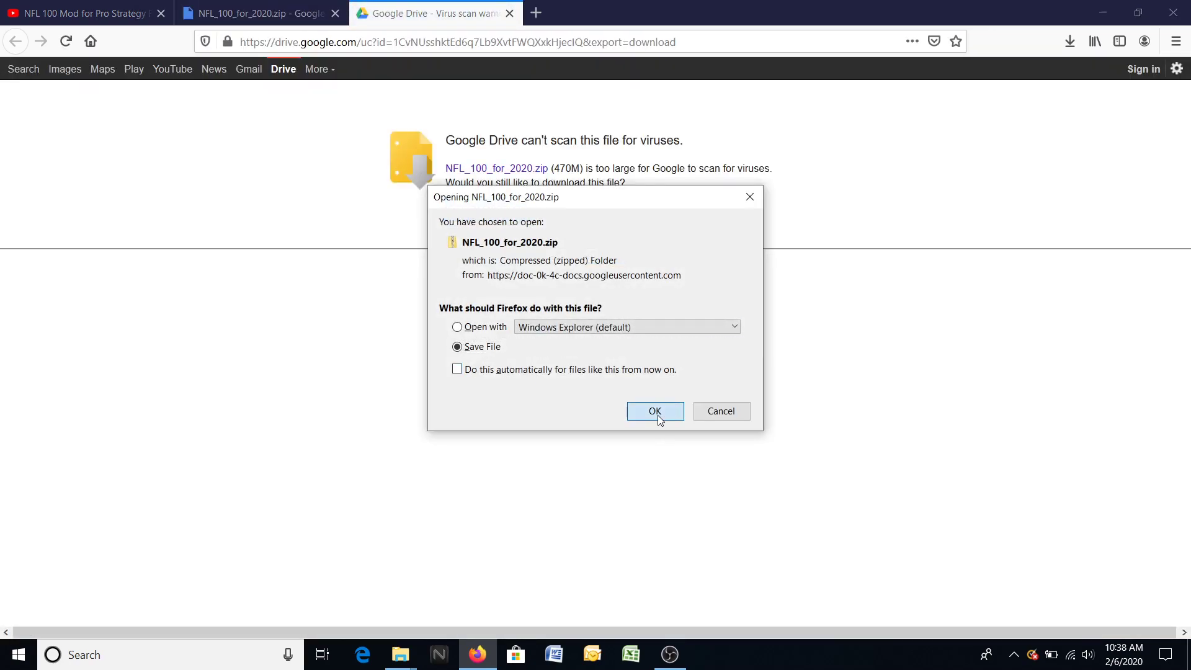
click(657, 412)
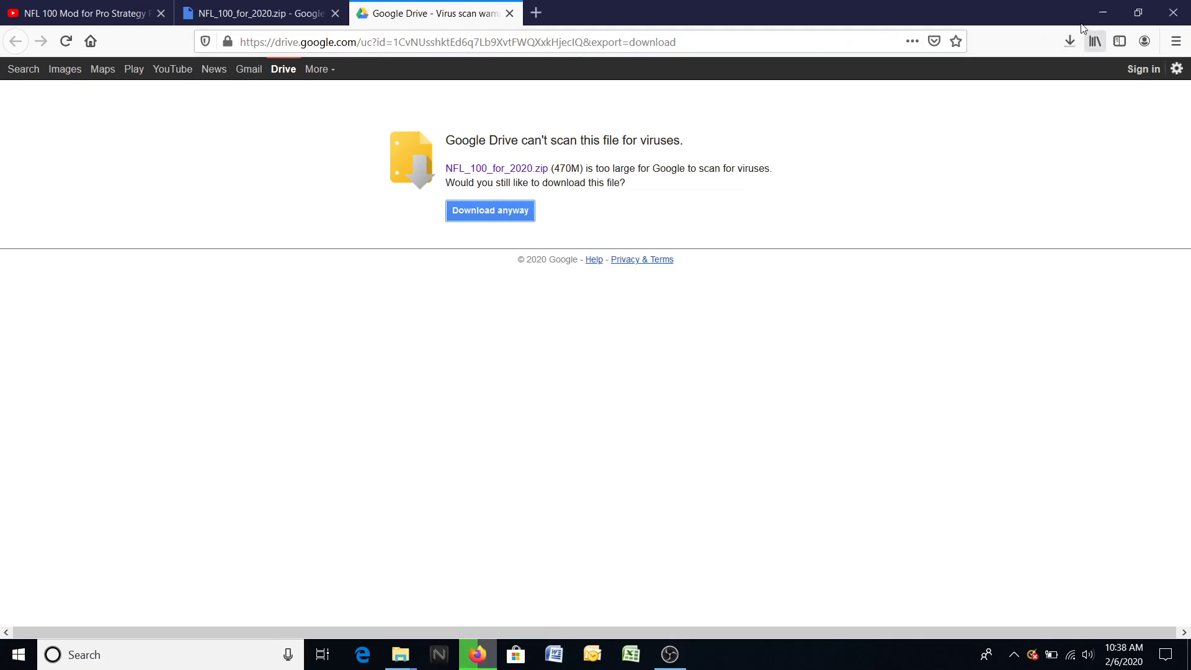
click(1102, 12)
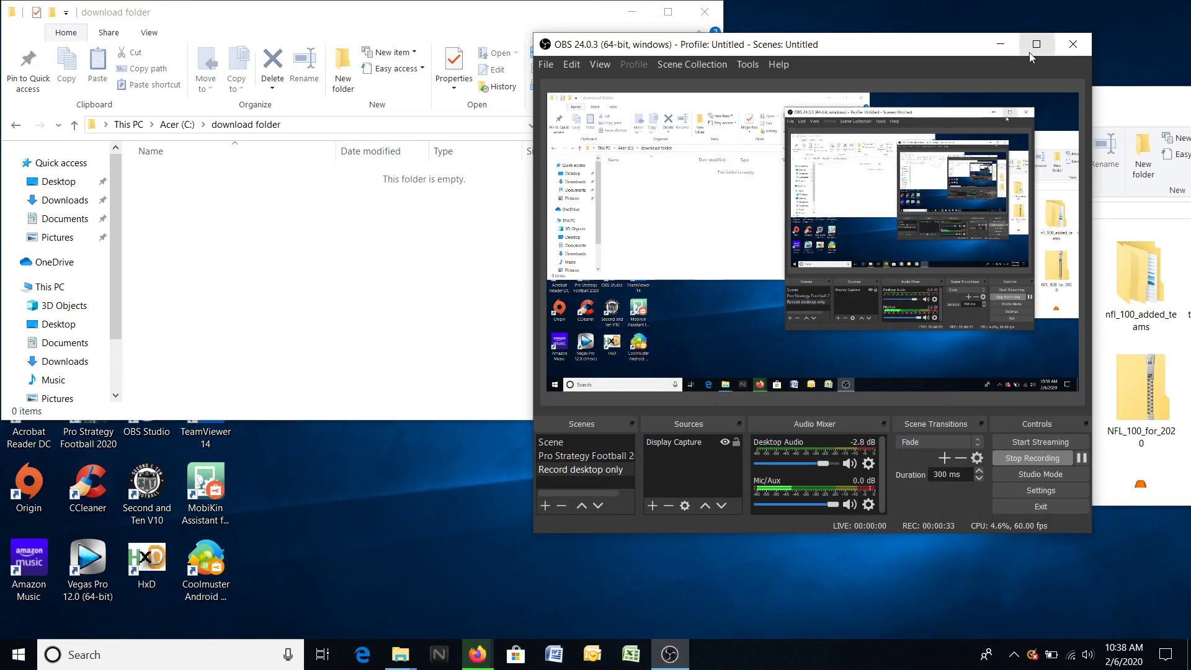
Copy the 470 MB NFL_100_for_2020 zip from the Downloads folder.
click(1000, 44)
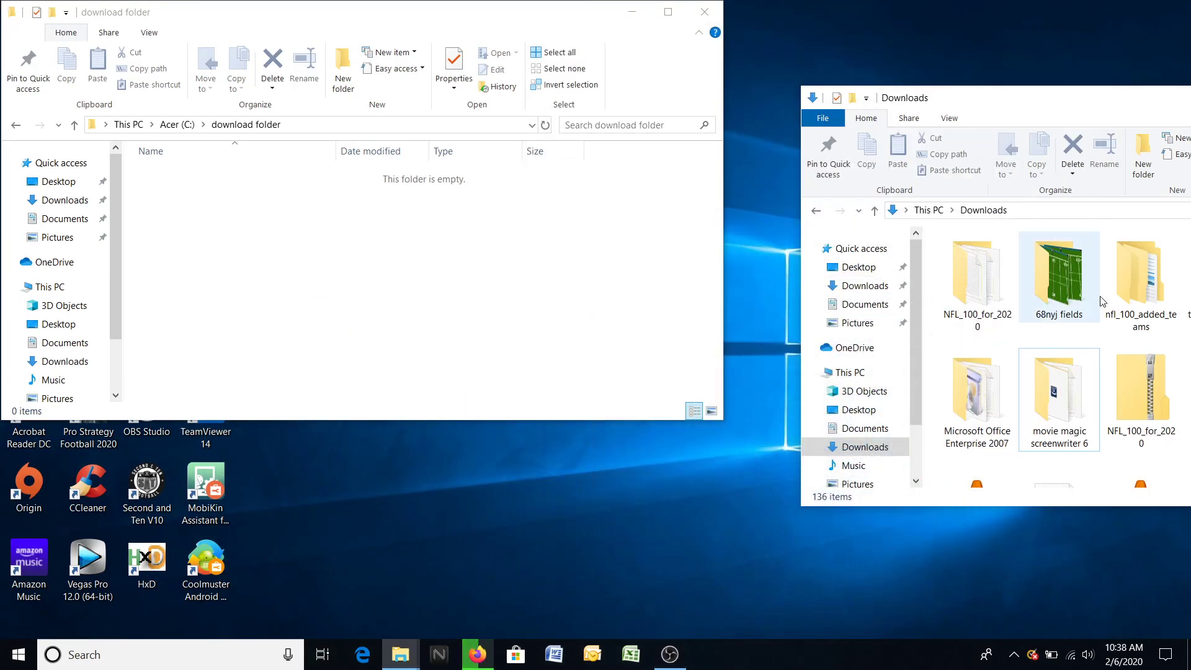
click(1142, 404)
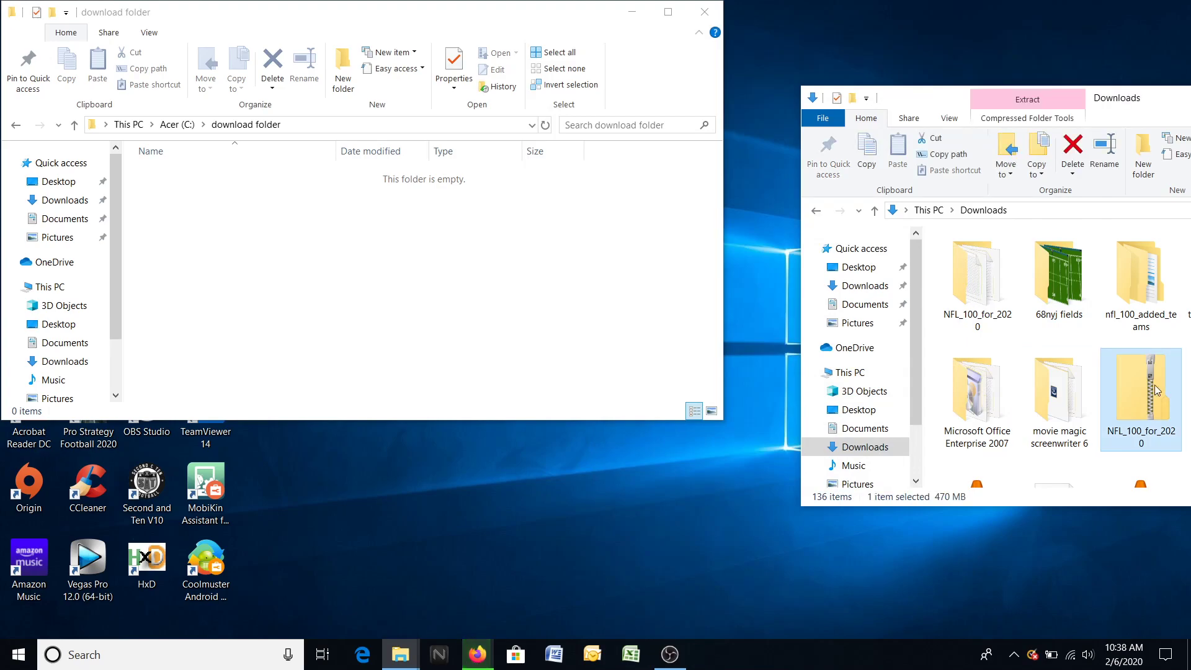
right_click(401, 658)
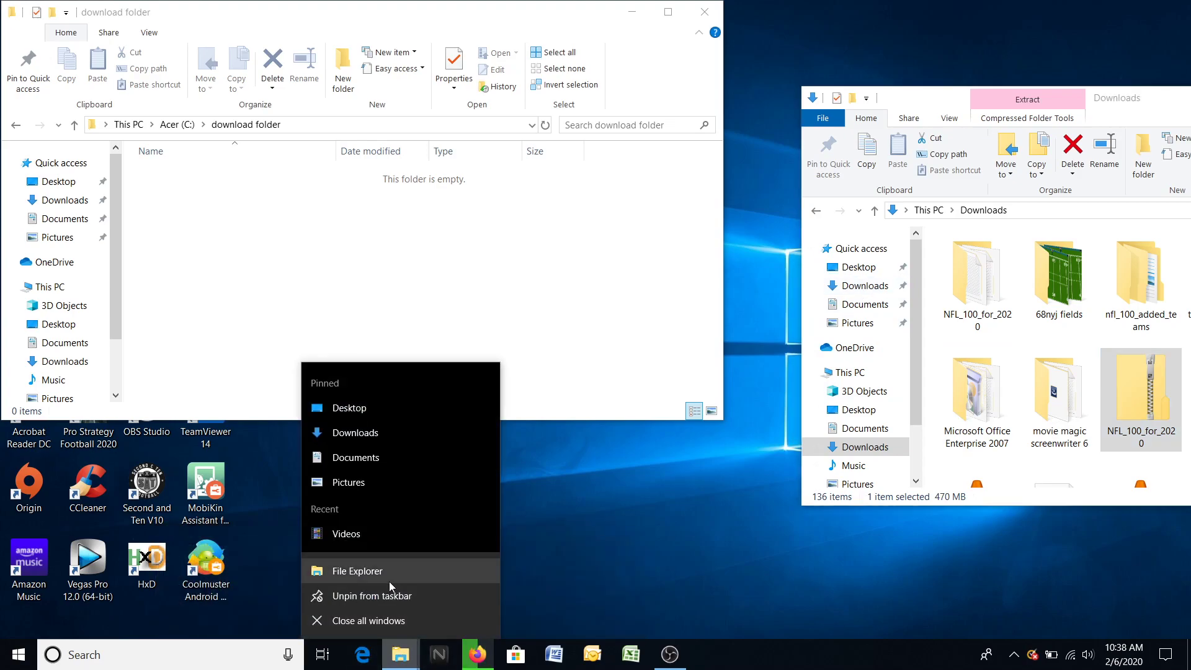
click(923, 101)
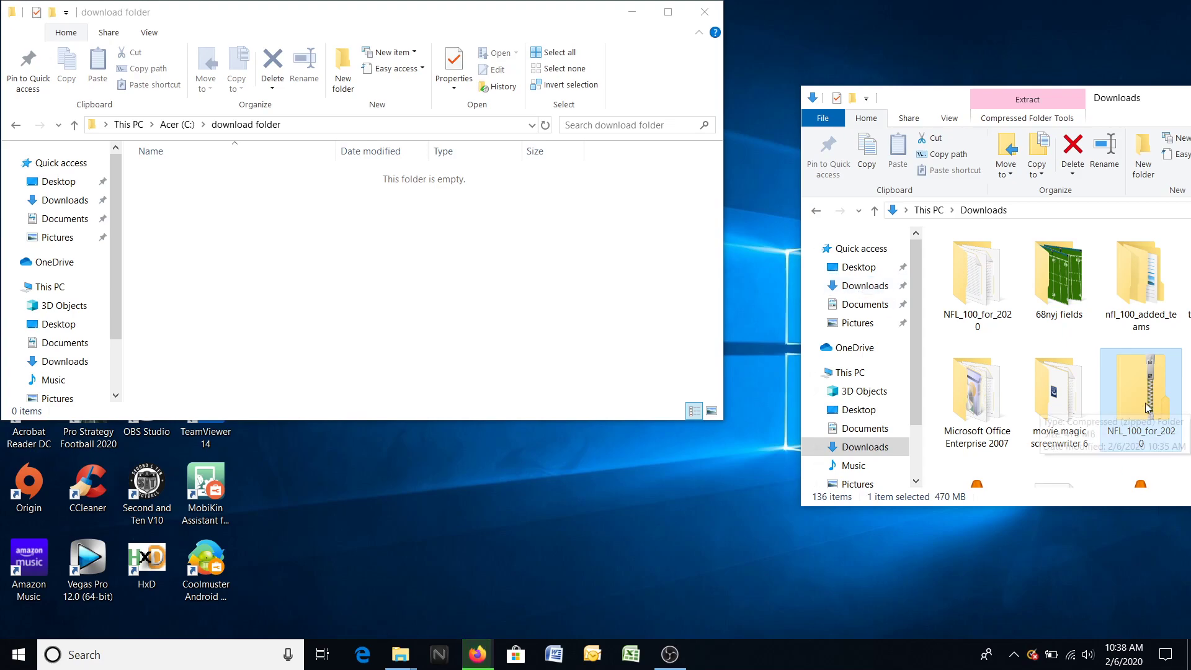
right_click(1135, 387)
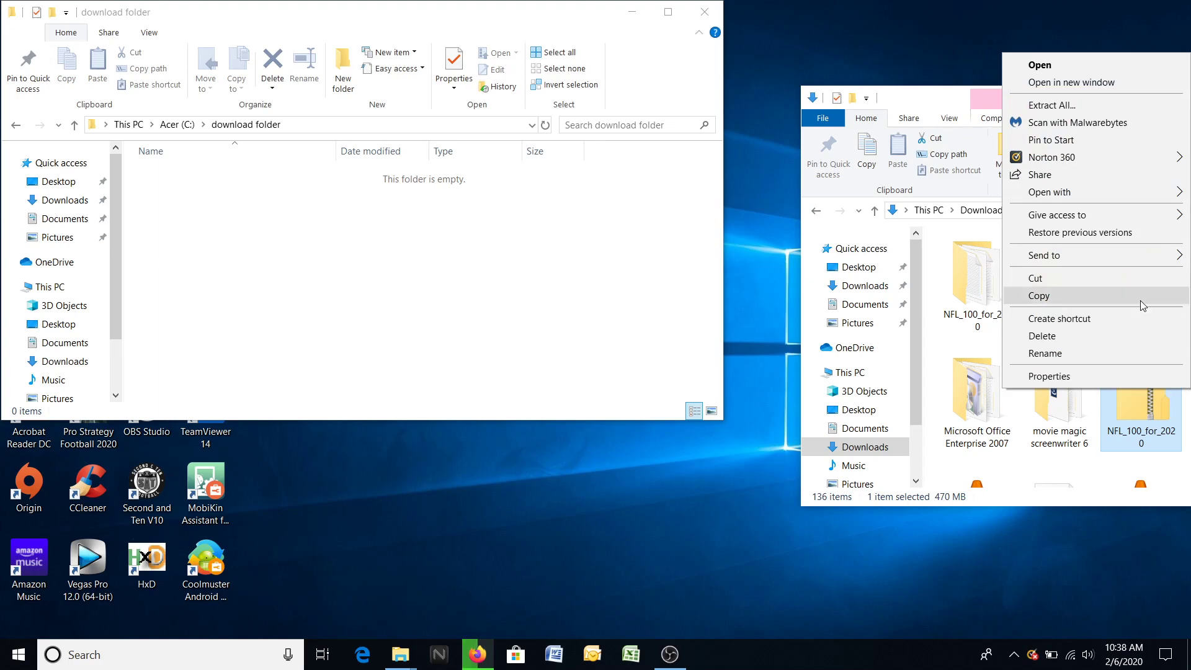
click(1141, 301)
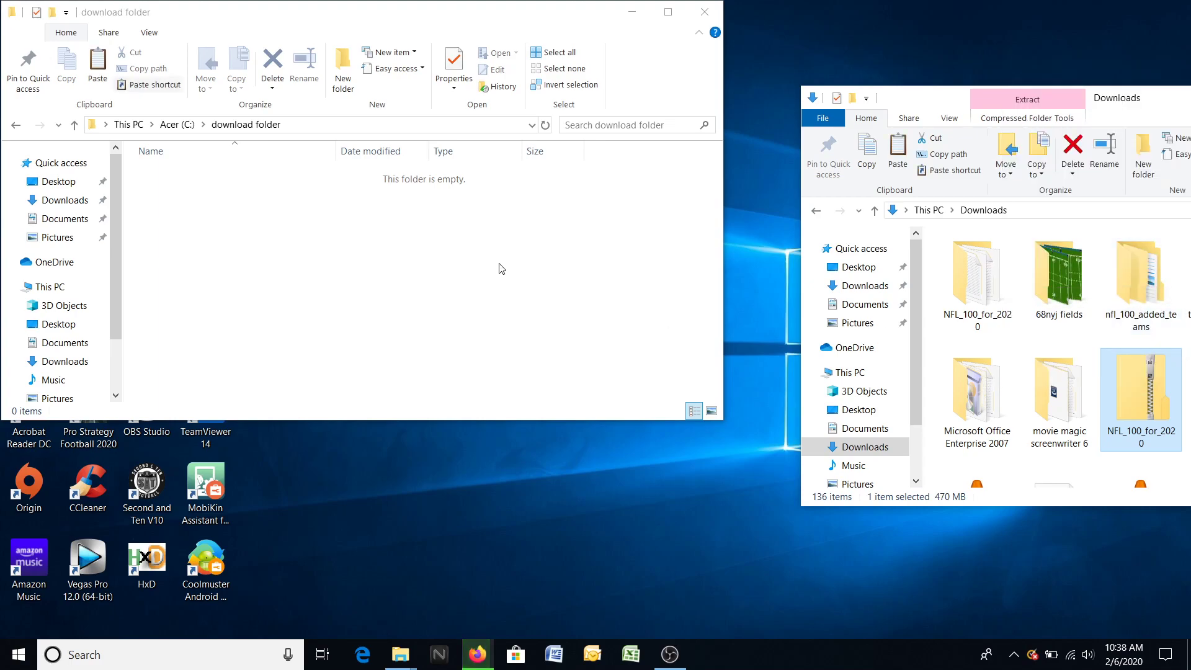
Paste the zip into the download folder and extract it to C:\download folder\NFL_100_for_2020.
right_click(243, 217)
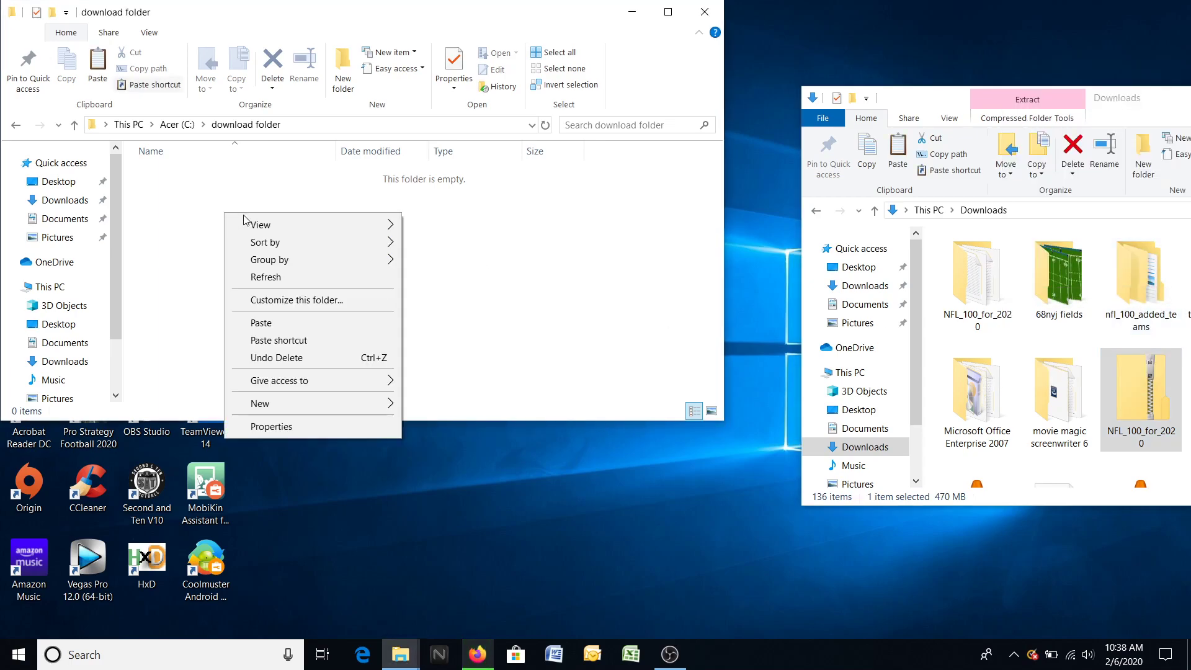
click(260, 324)
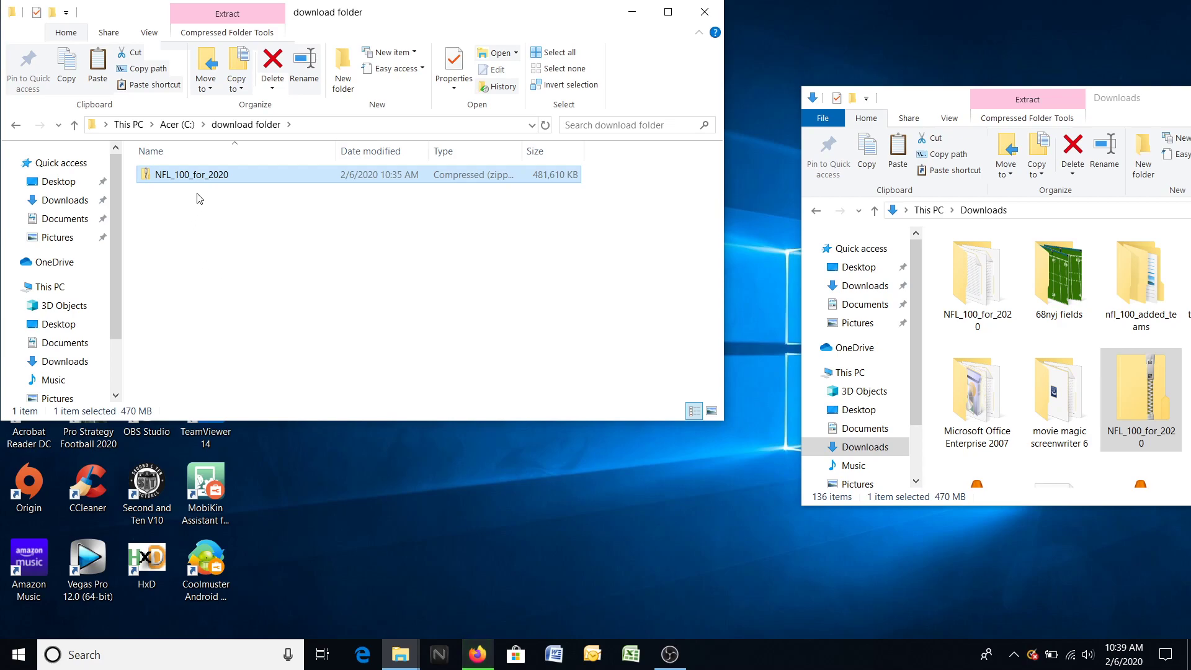
right_click(212, 182)
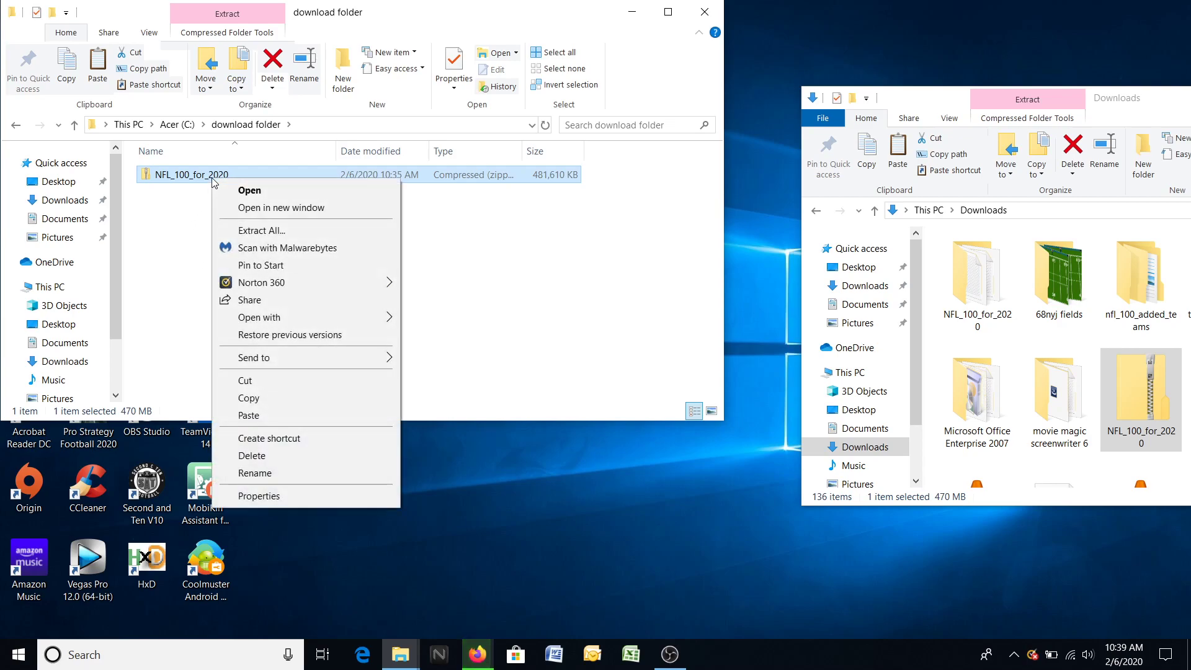
click(302, 235)
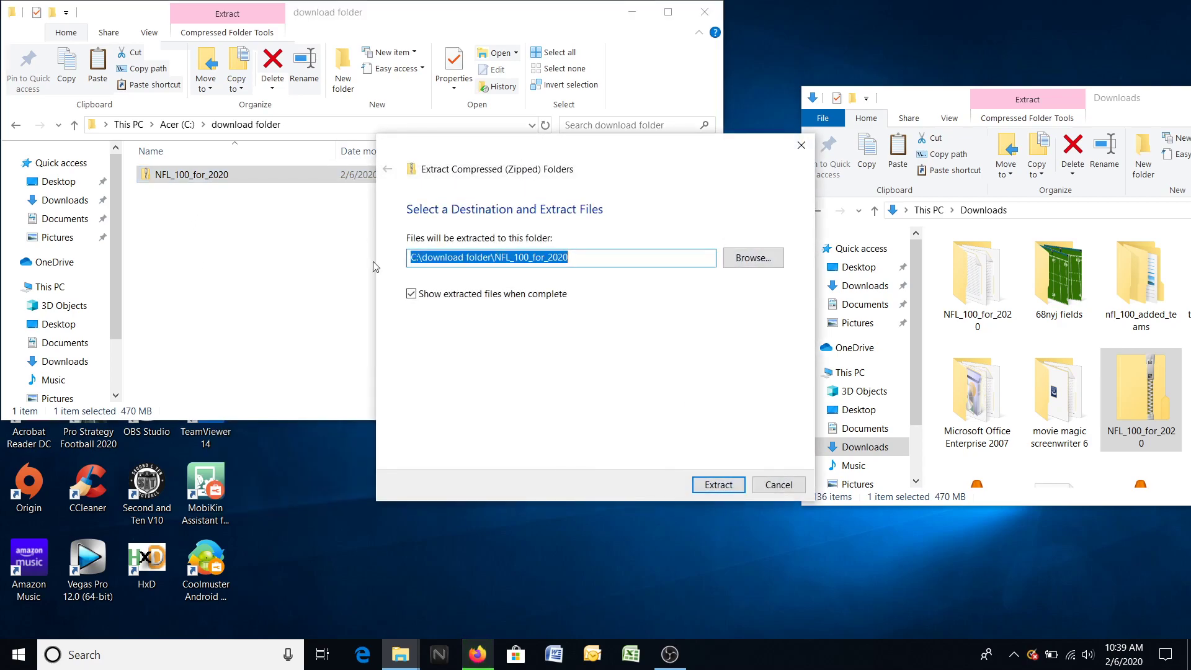
click(719, 484)
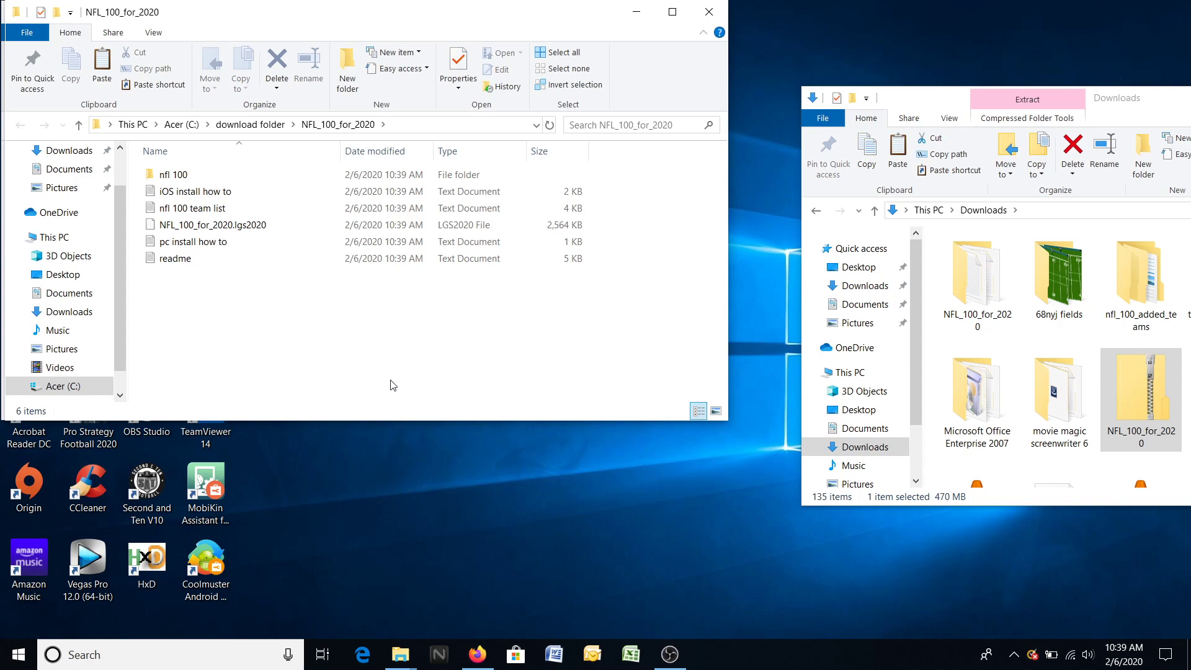
mouse_move(204, 220)
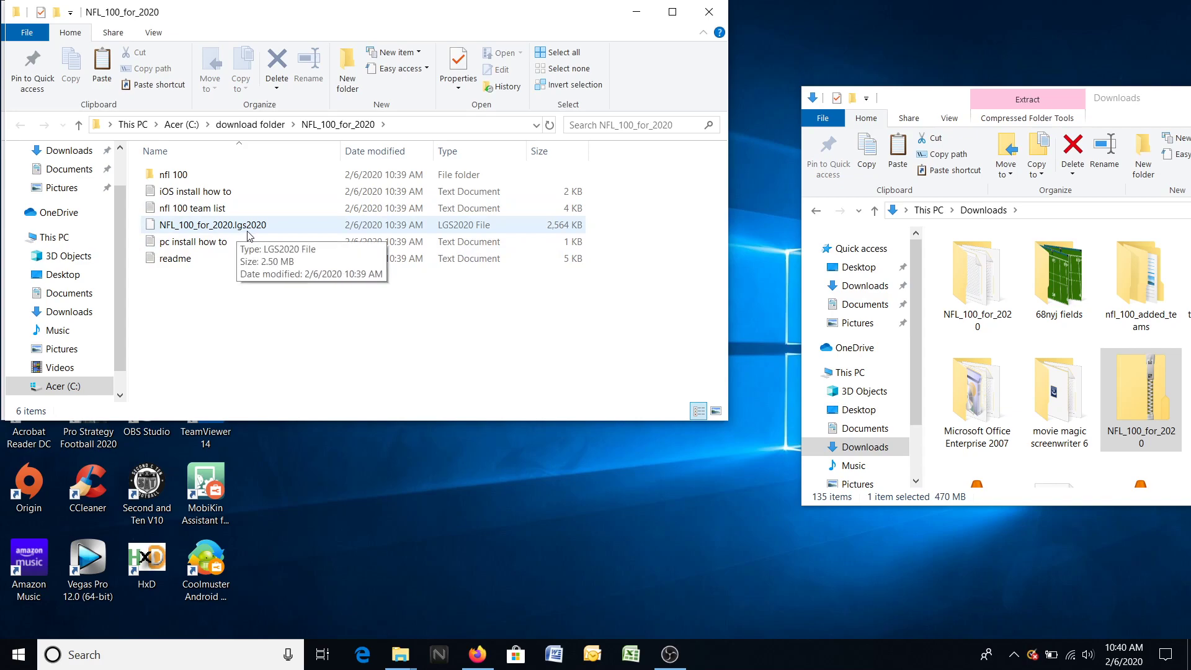
double_click(187, 177)
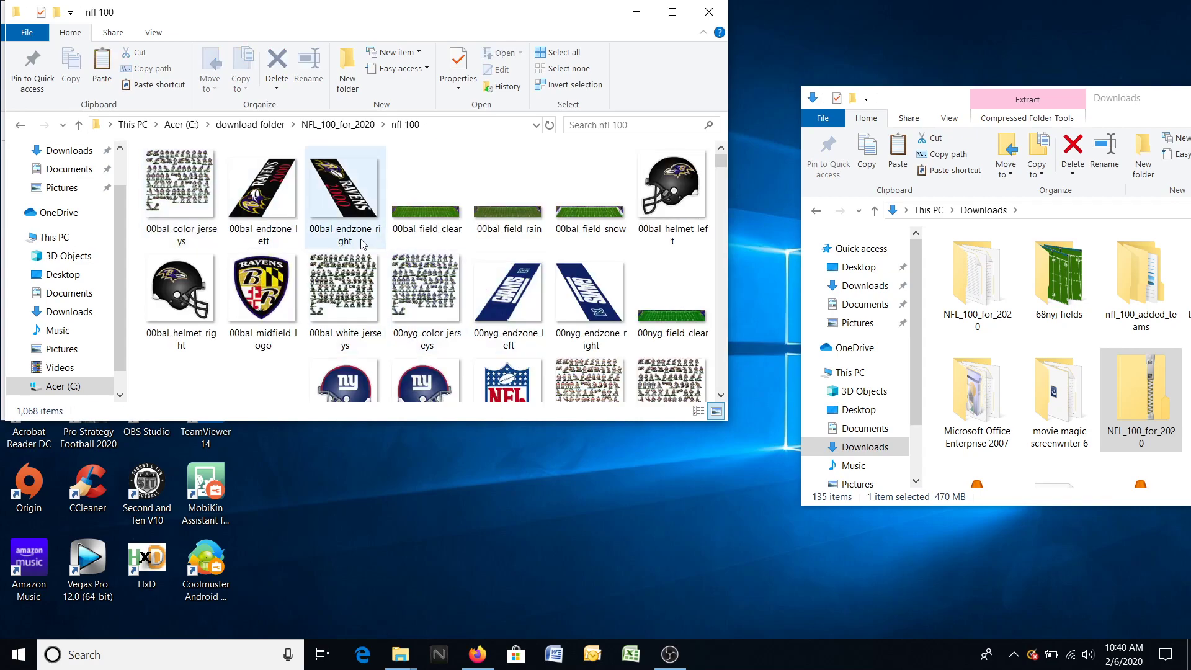
click(22, 128)
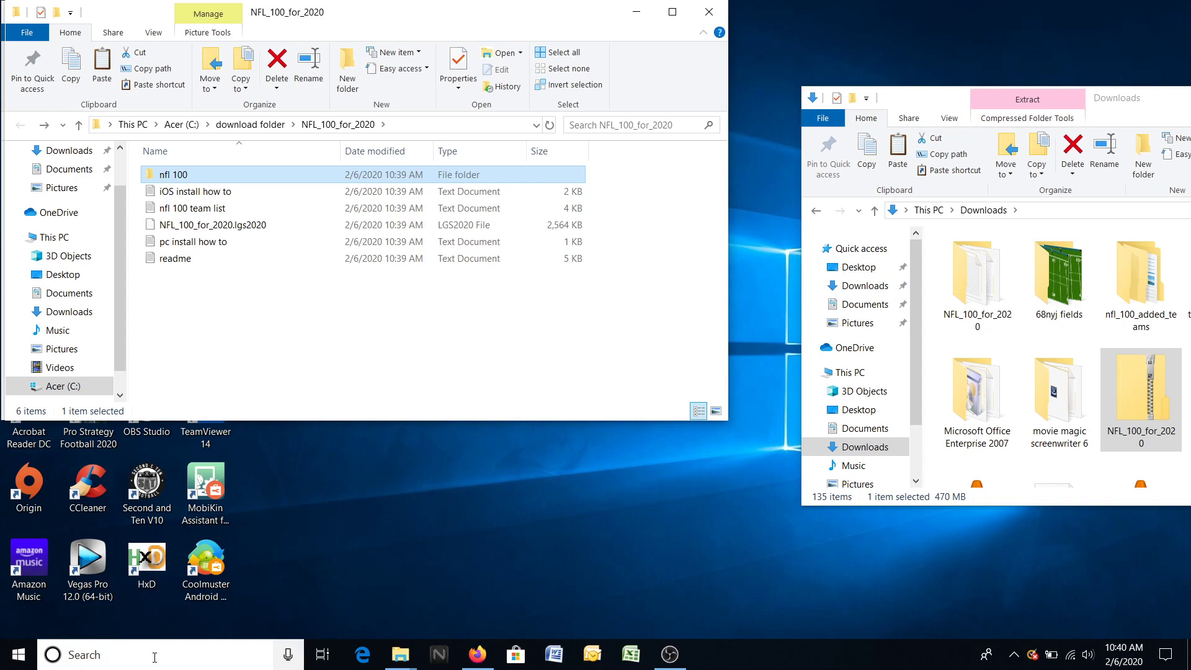
Search Windows for %localappdata% and open the AppData\Local folder.
click(155, 657)
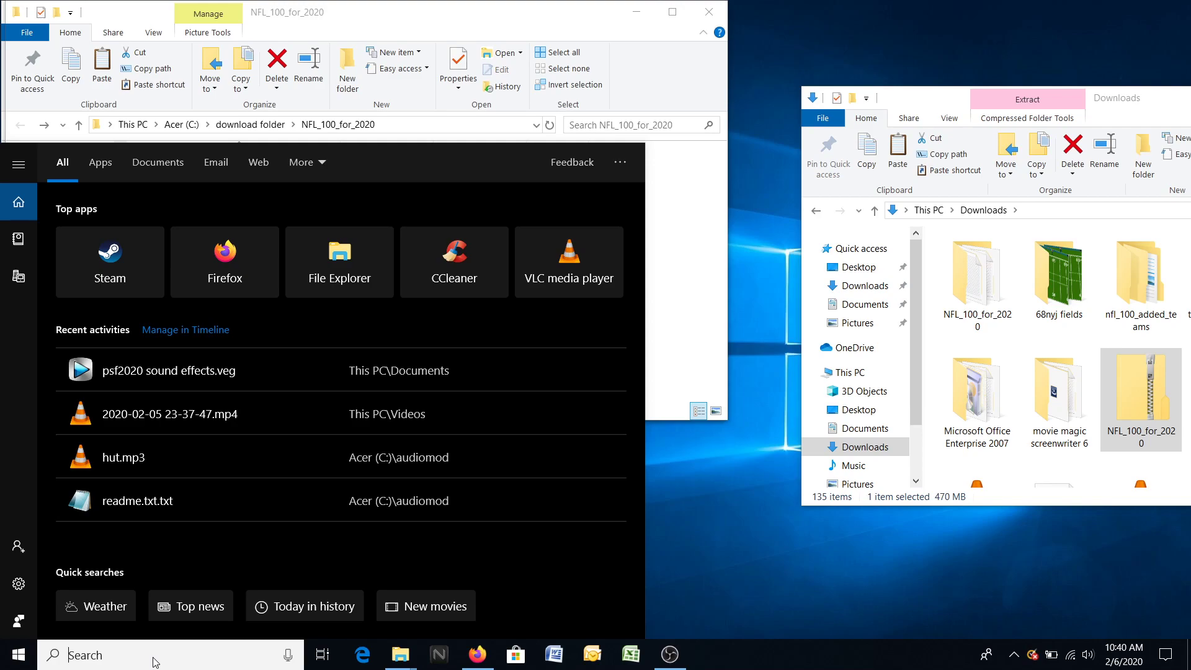
text(%)
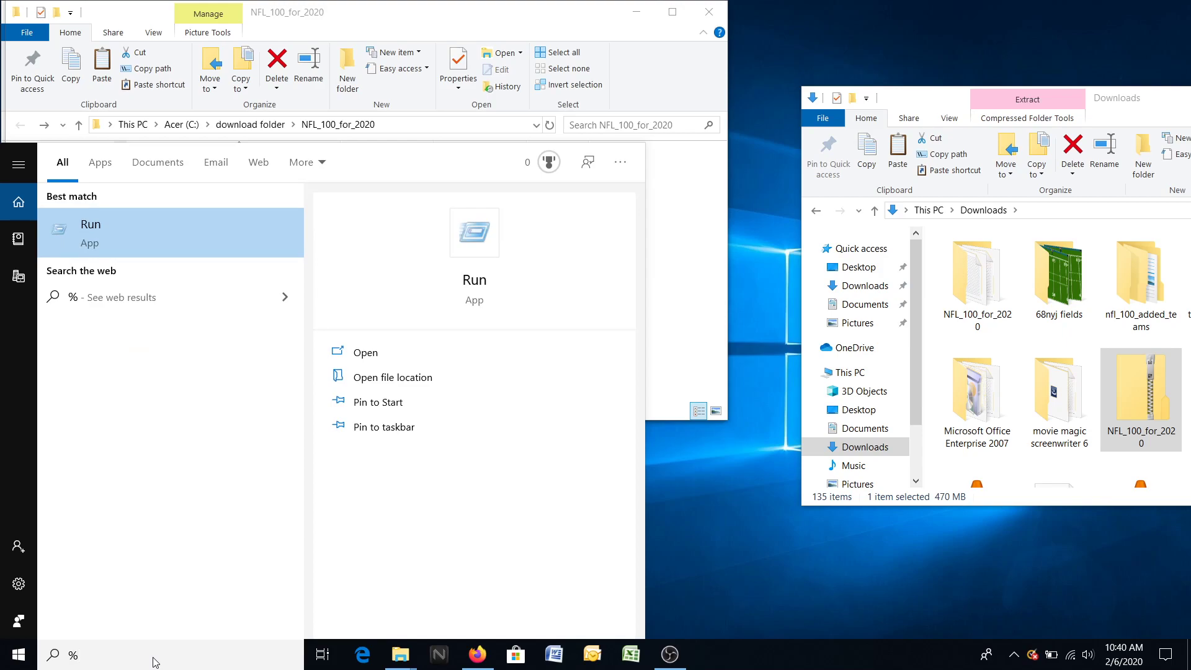
text(l)
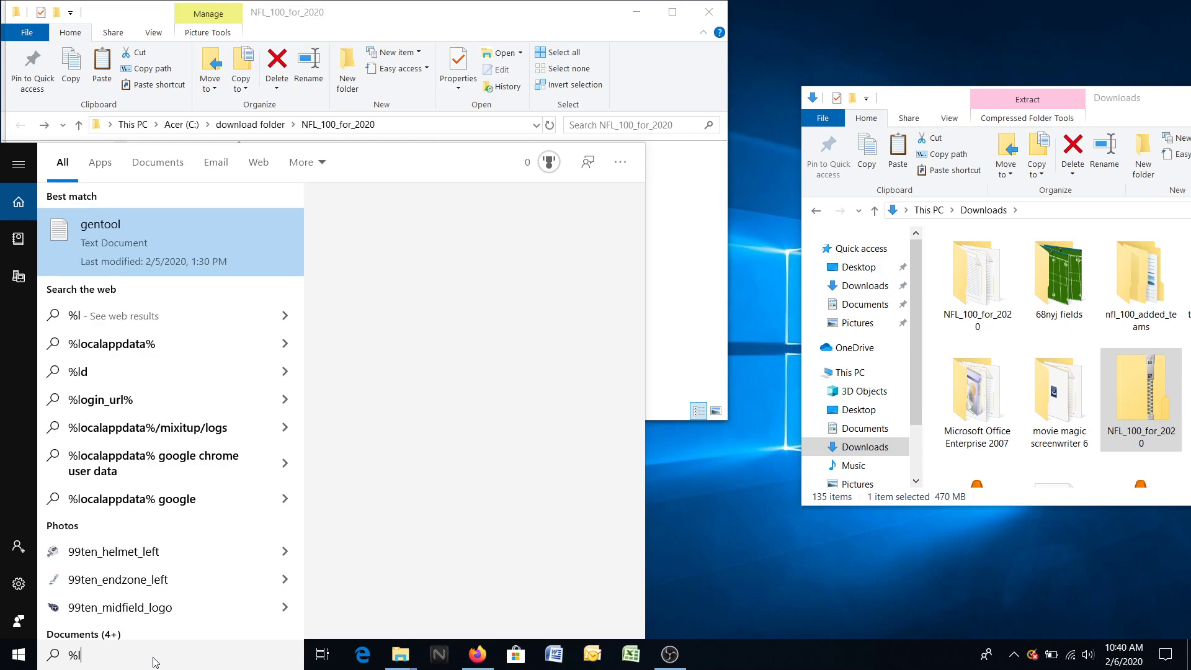
text(ocalappdata)
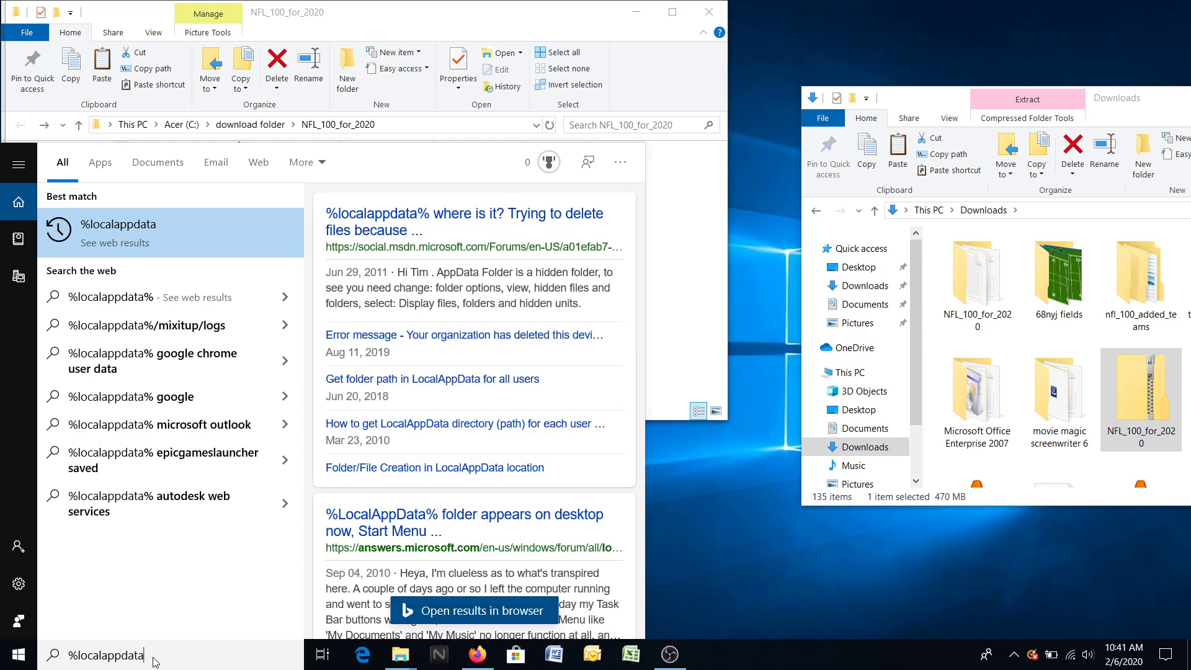
text(%)
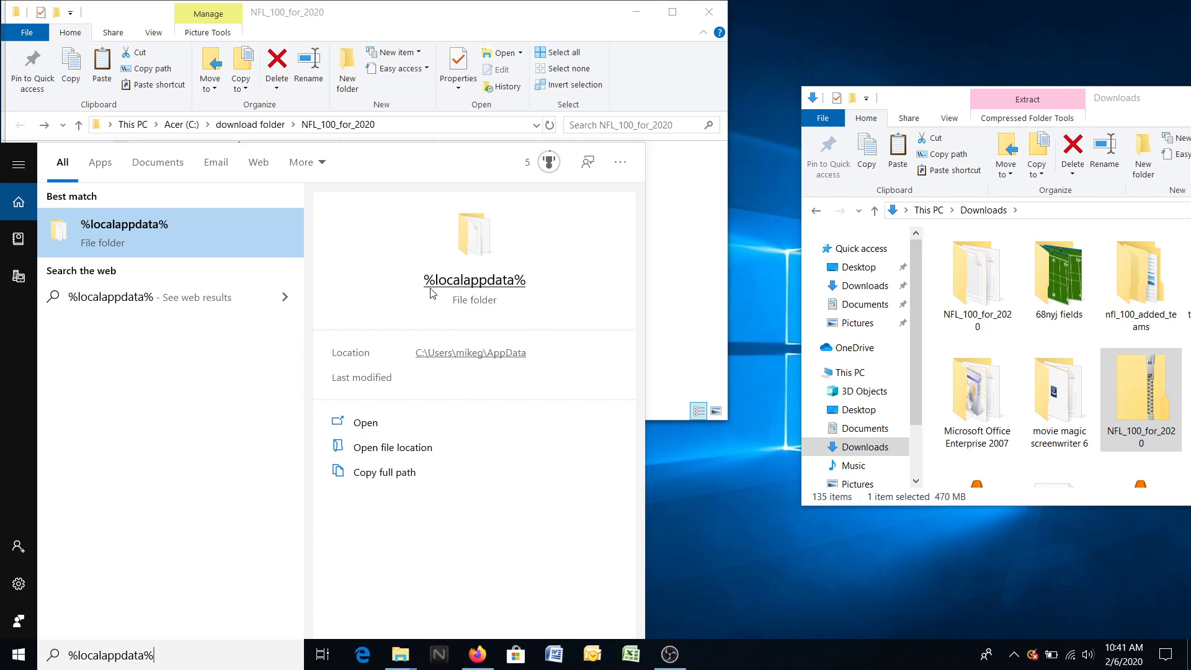
click(473, 287)
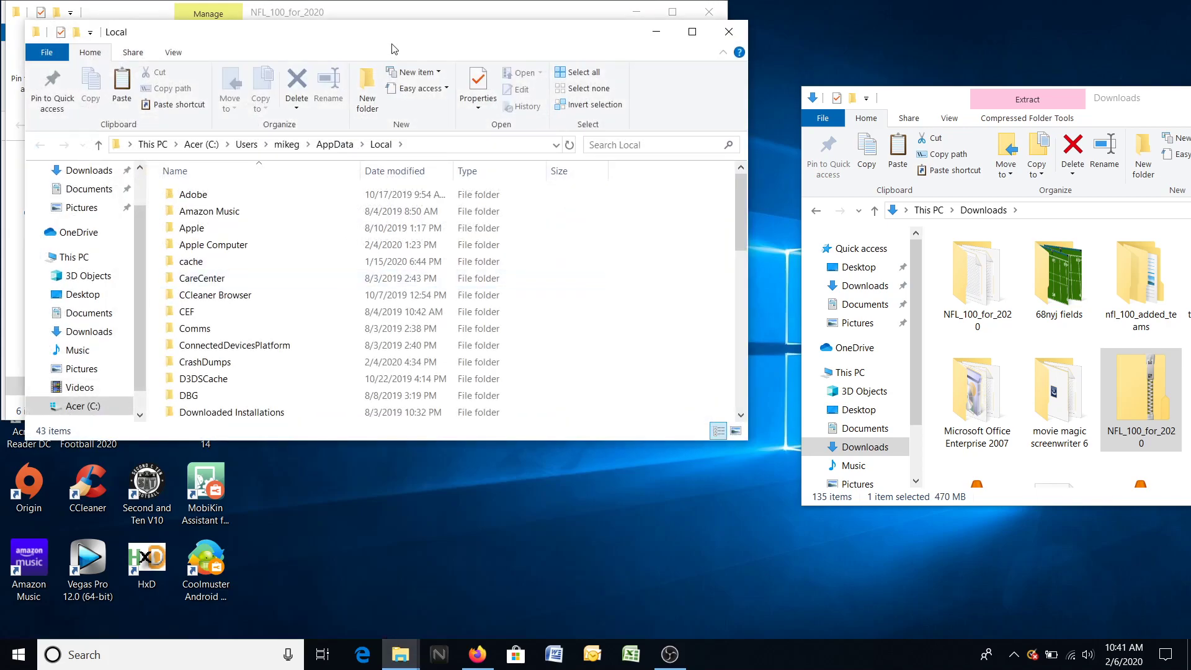
Drag NFL_100_for_2020.lgs2020 into the AppData\Local\psf2020\leagues folder.
drag(397, 33, 837, 73)
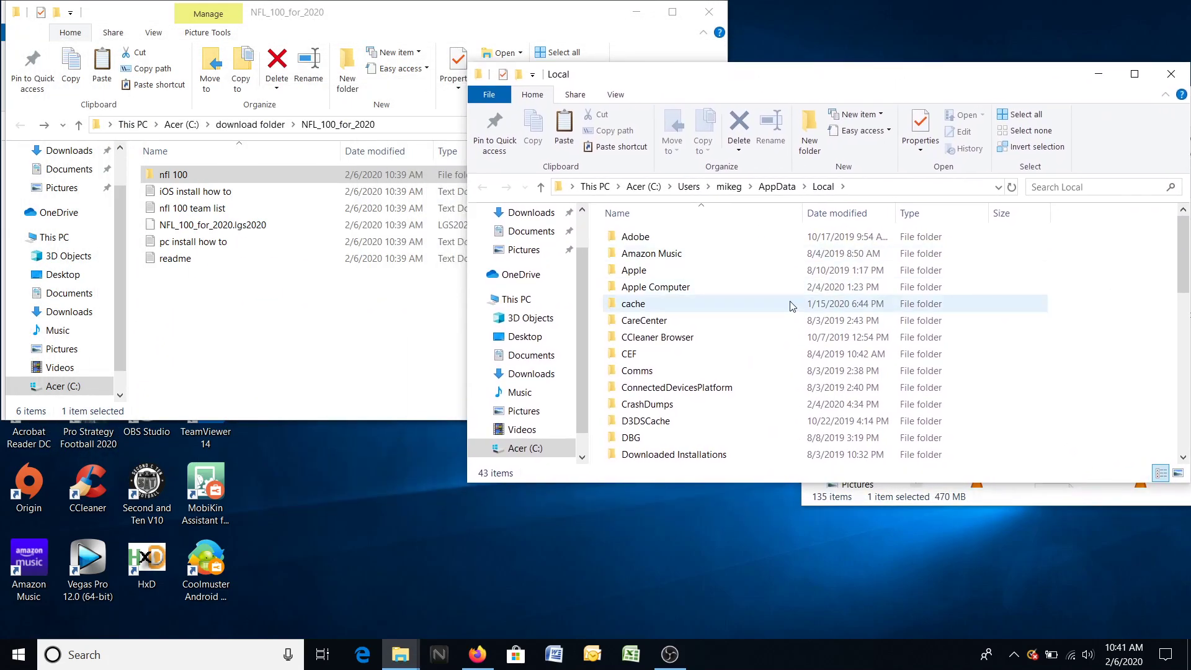
scroll(753, 314, down, 7)
scroll(767, 321, down, 1)
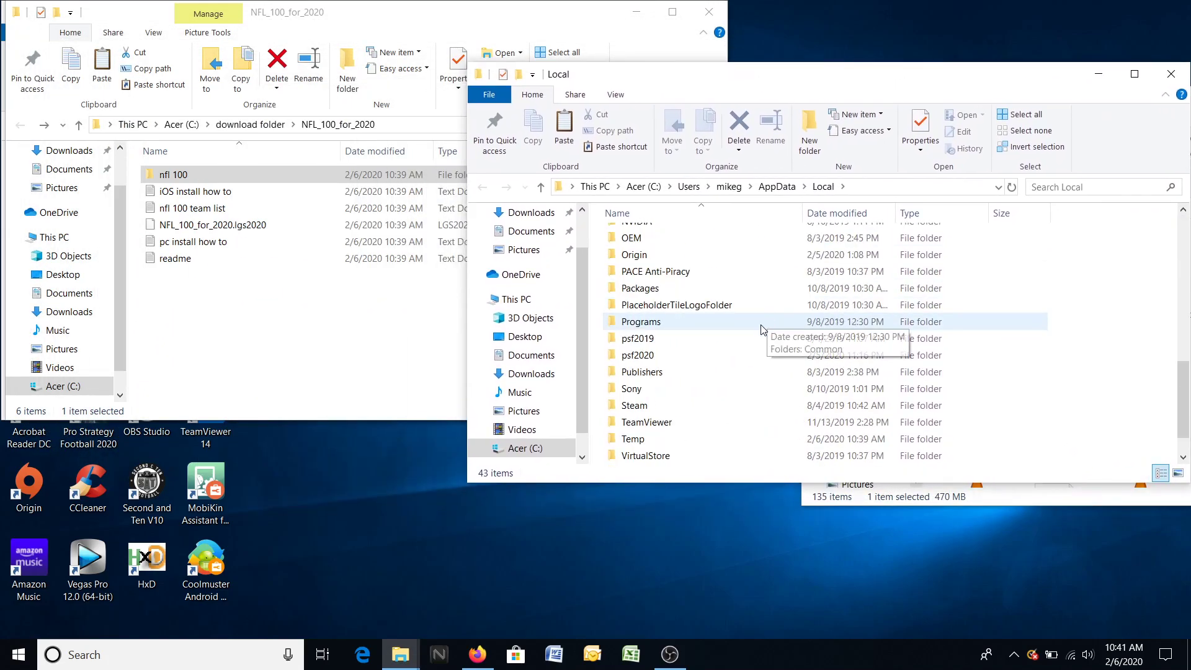
mouse_move(631, 364)
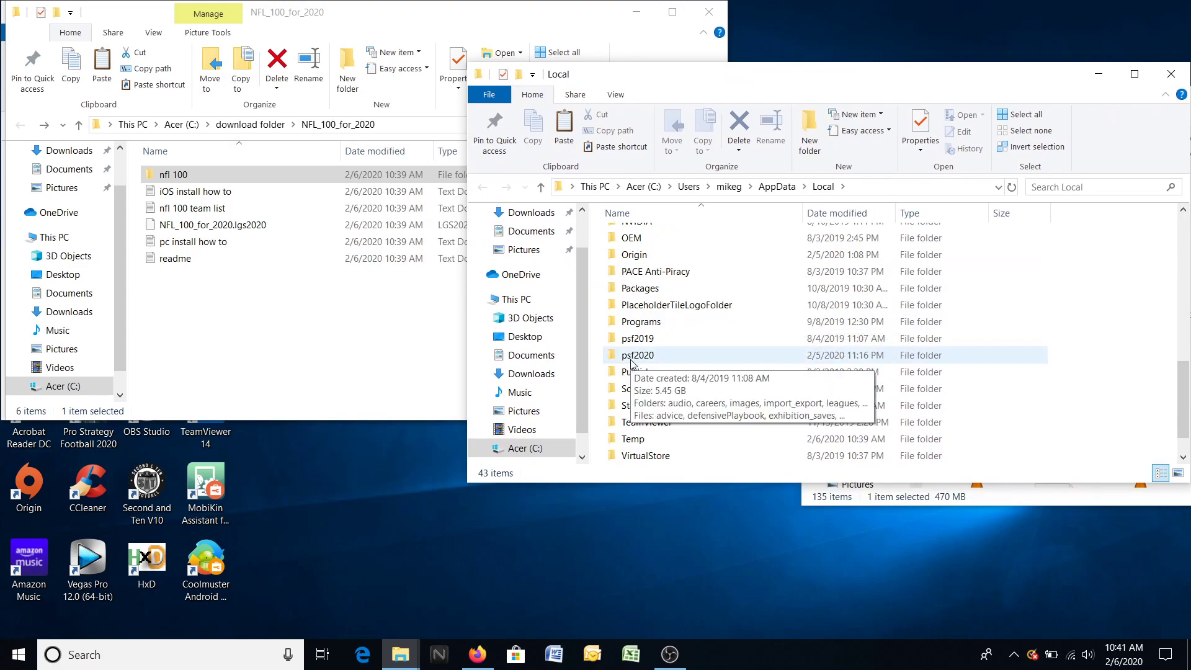
double_click(631, 363)
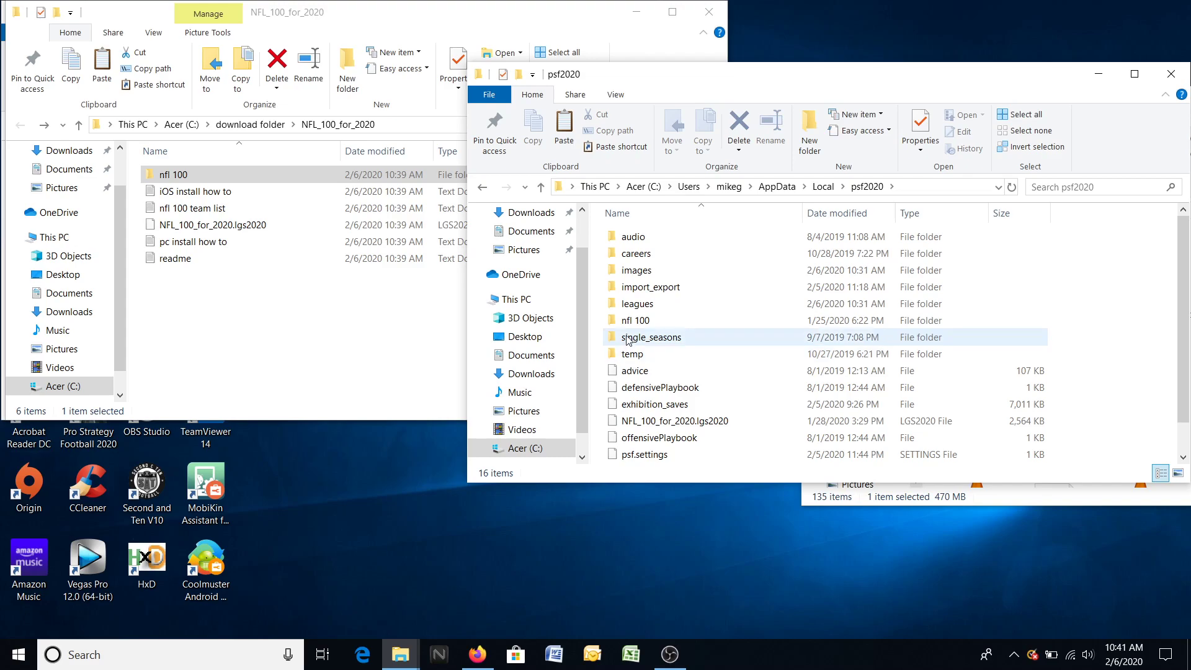
mouse_move(657, 327)
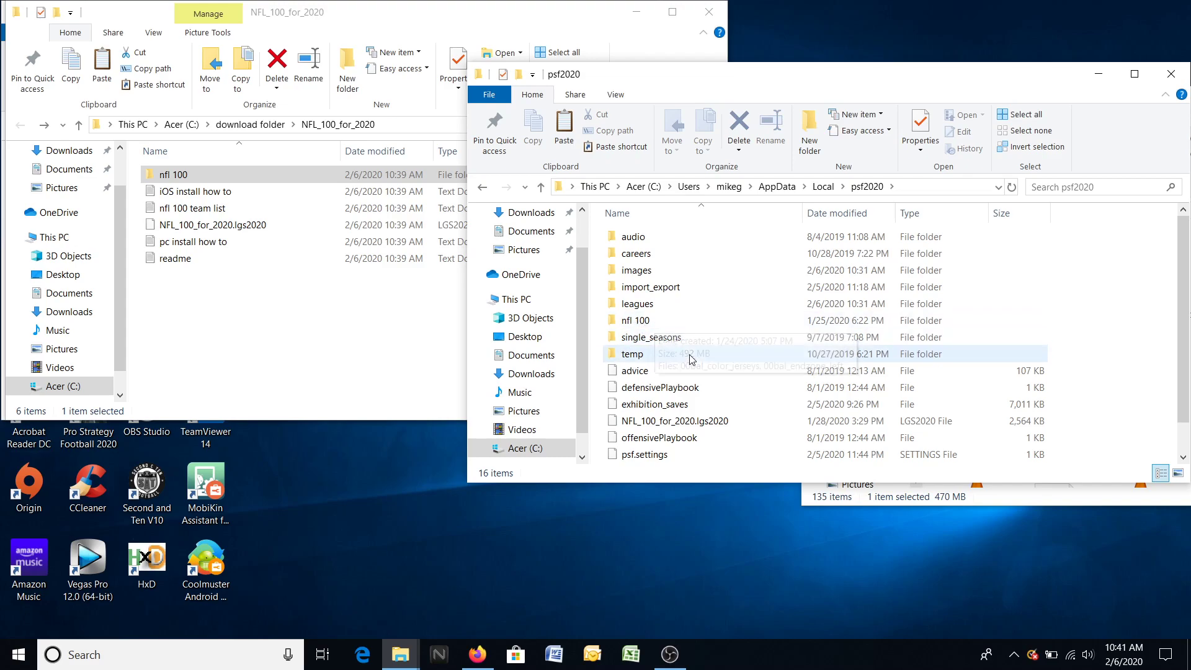
double_click(640, 304)
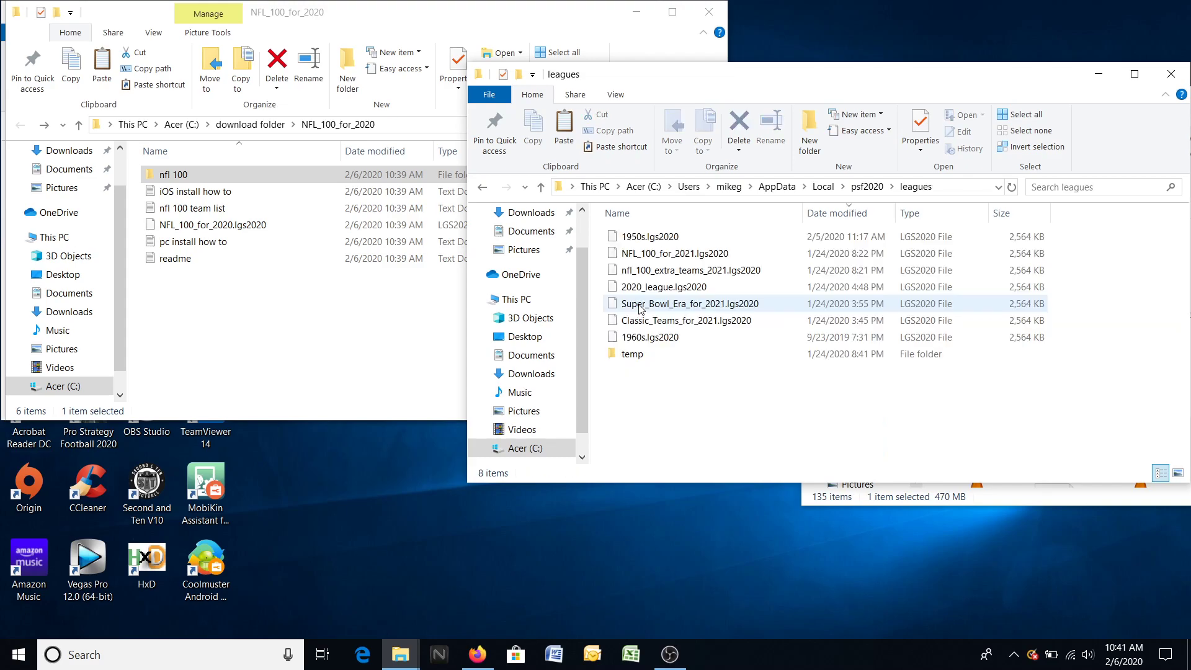
click(172, 227)
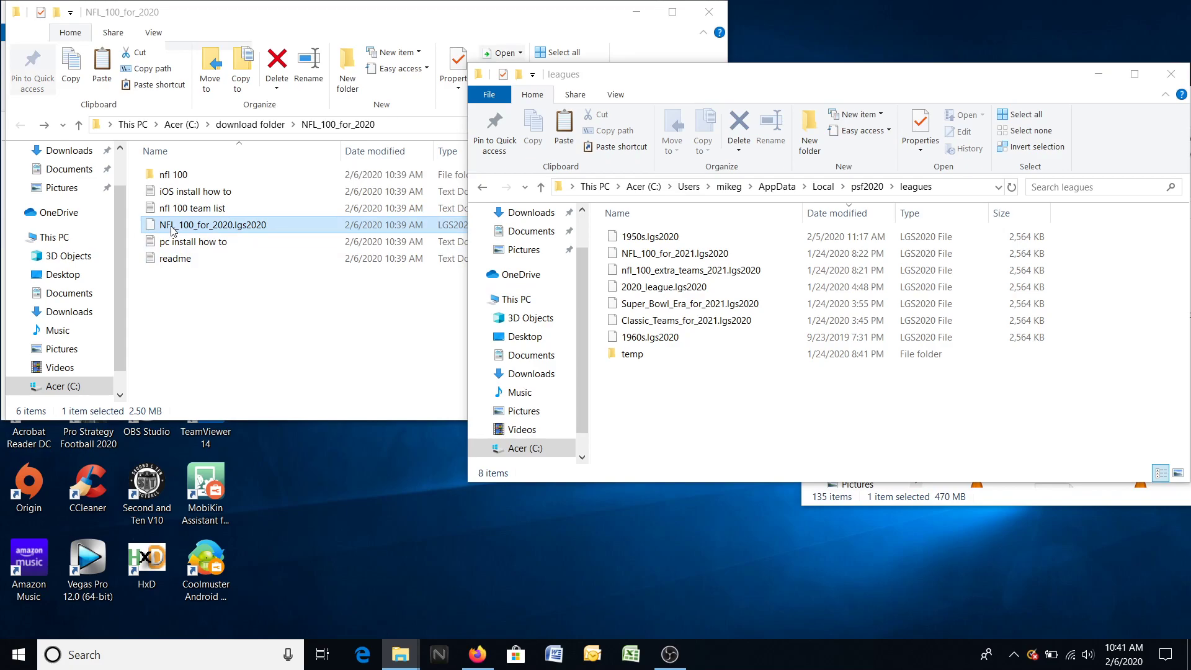
drag(172, 227, 730, 434)
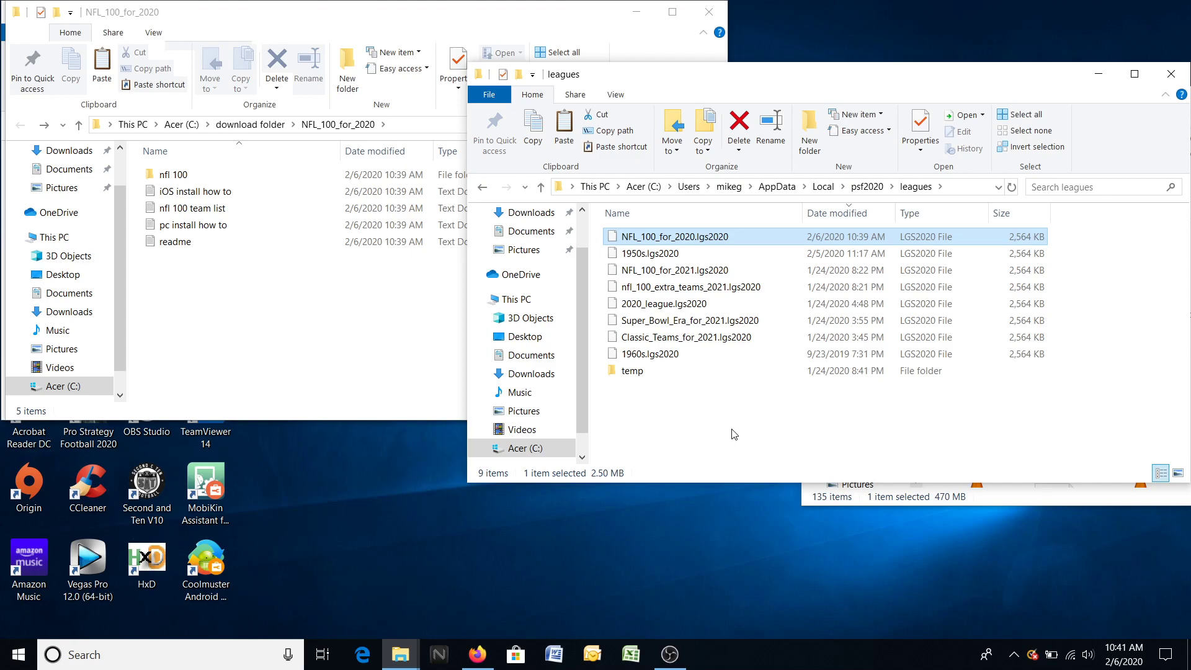
Drag the nfl 100 folder into psf2020\images, then close and minimize the folder windows.
click(871, 193)
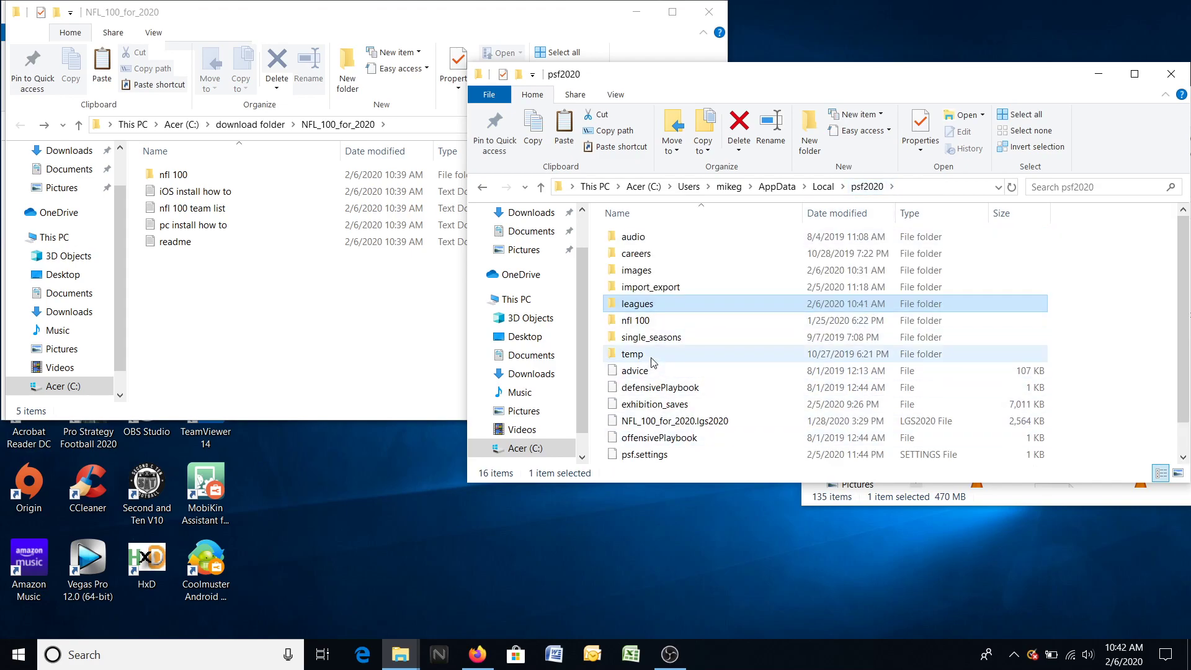
click(639, 272)
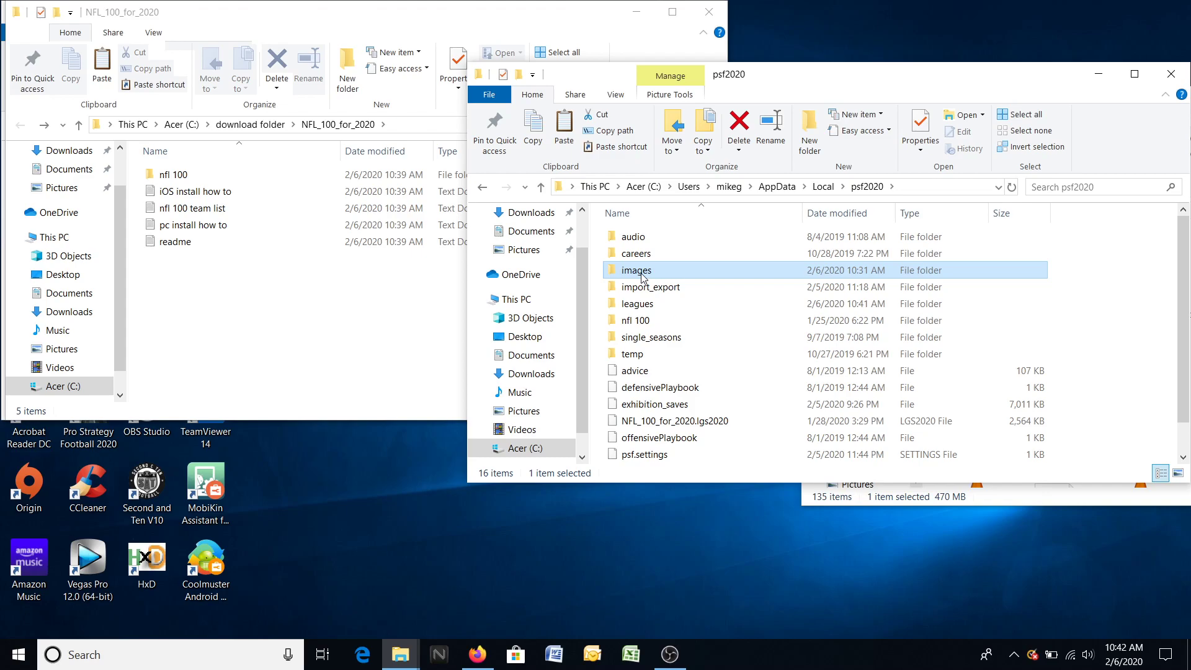
double_click(640, 271)
drag(173, 175, 1115, 439)
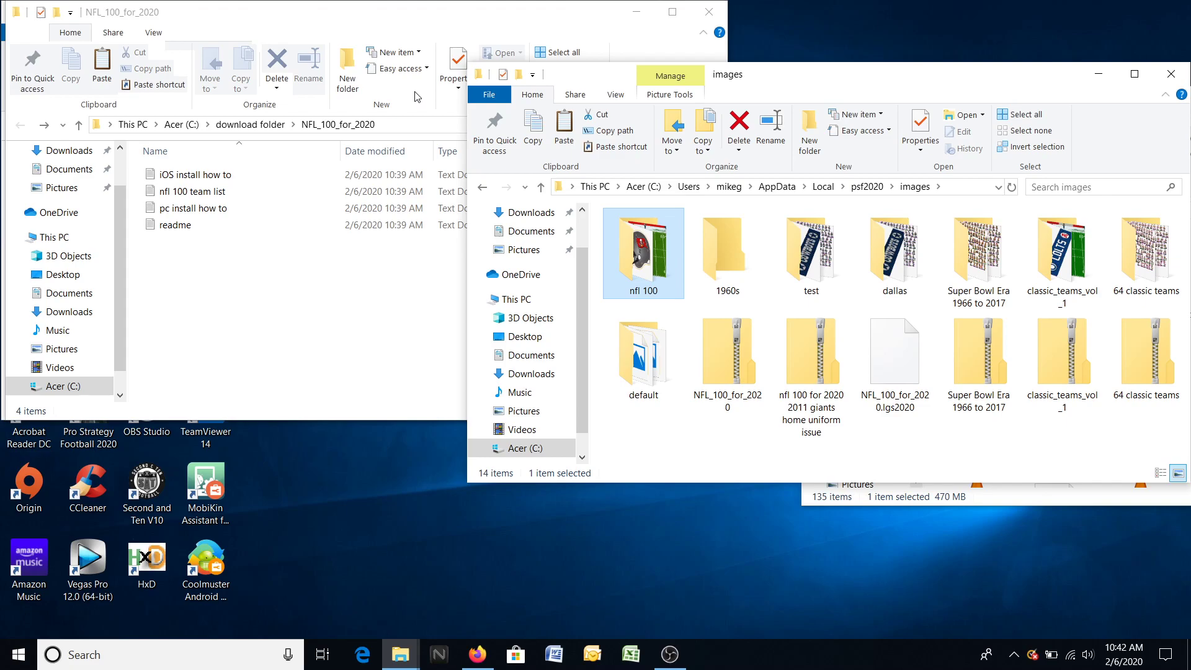
click(1171, 74)
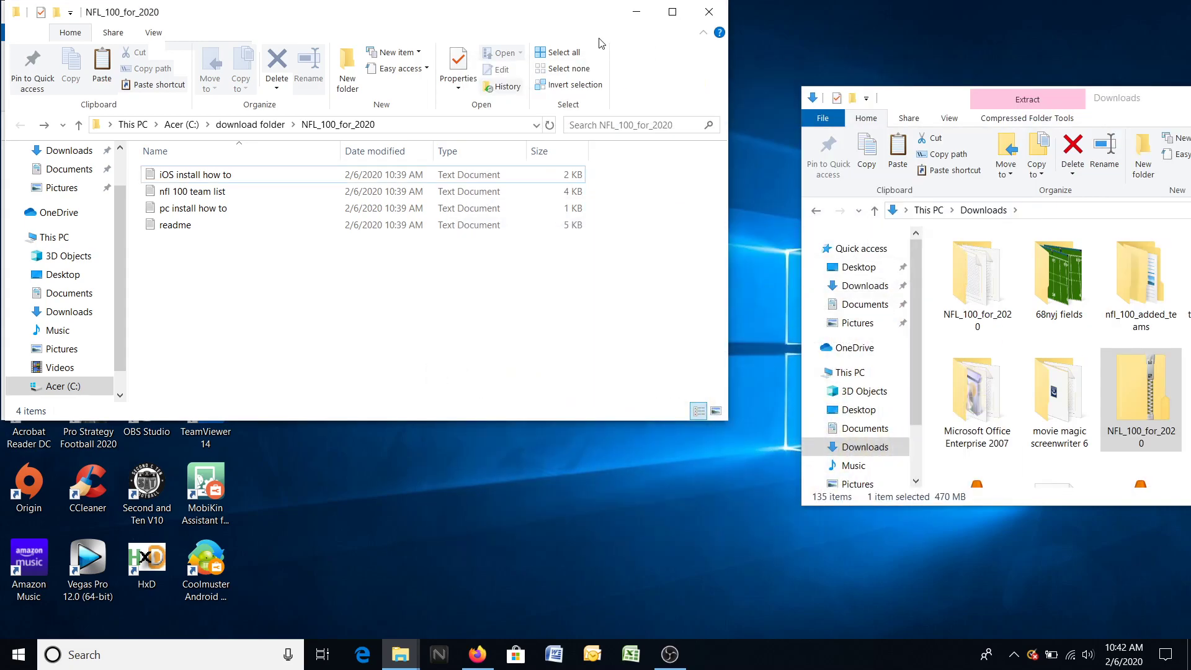
click(636, 12)
Launch Pro Strategy Football 2020 and load NFL_100_for_2021 as the Quick Play league.
click(631, 12)
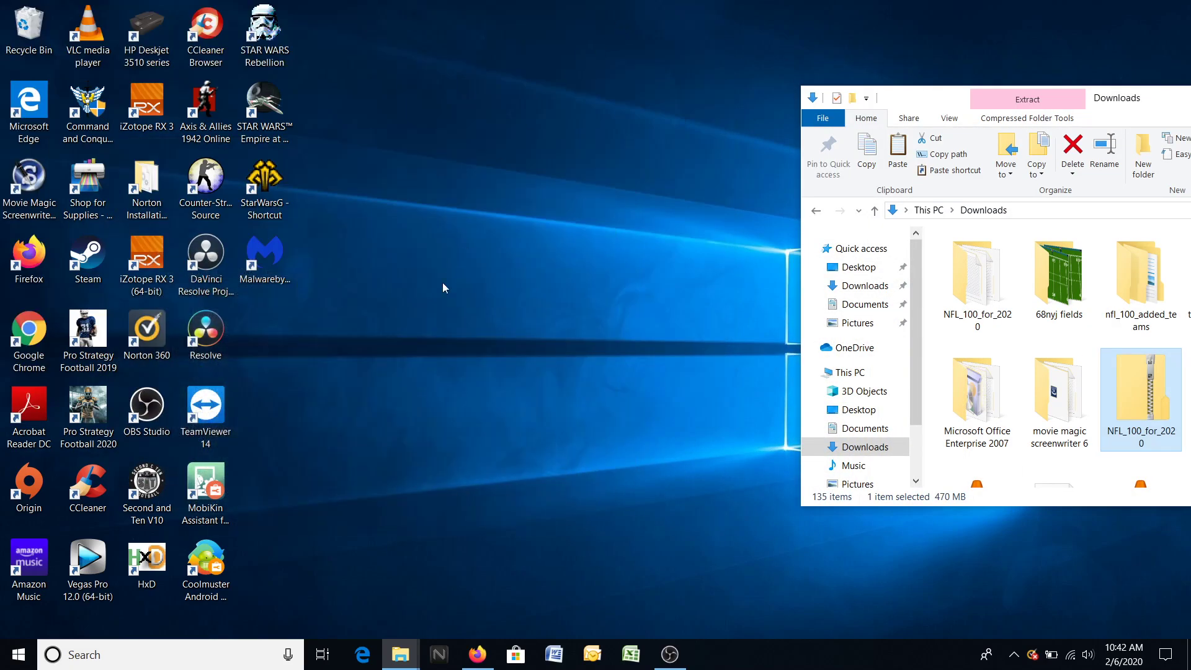
double_click(87, 412)
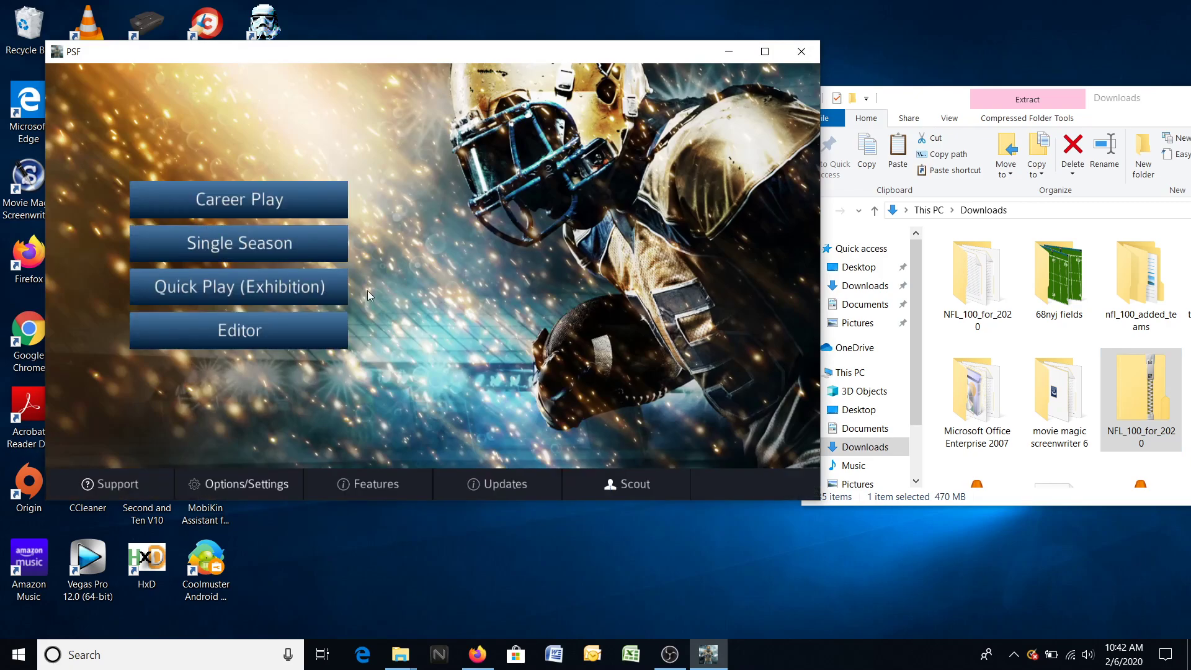
click(235, 297)
click(388, 206)
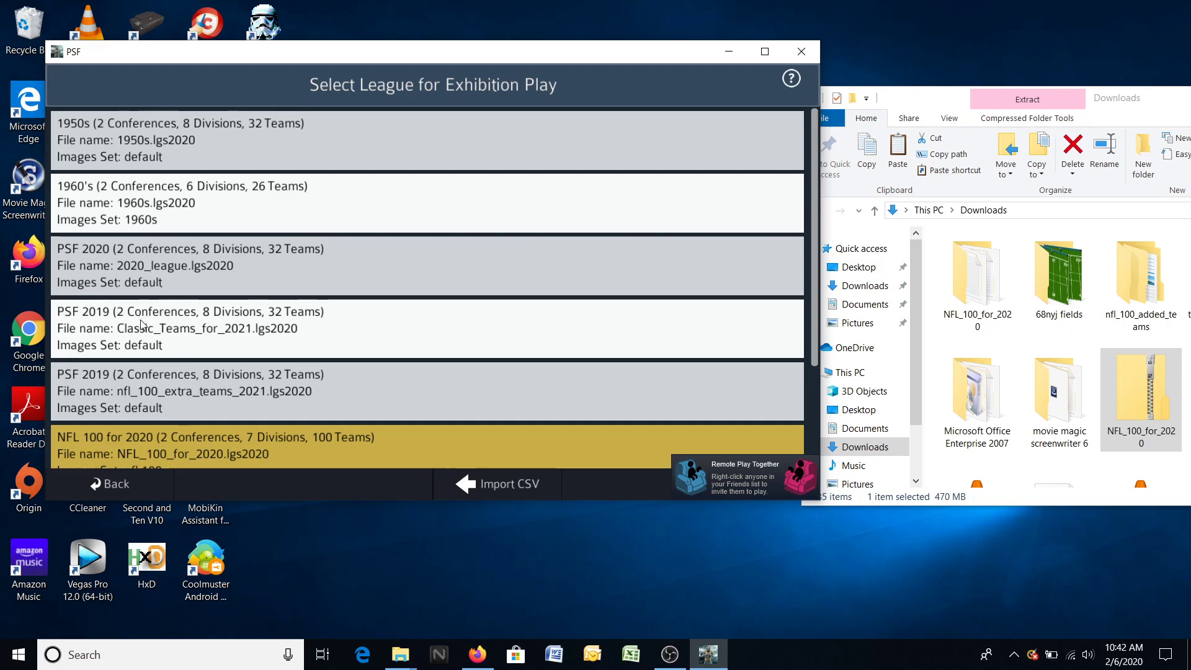
scroll(142, 324, down, 2)
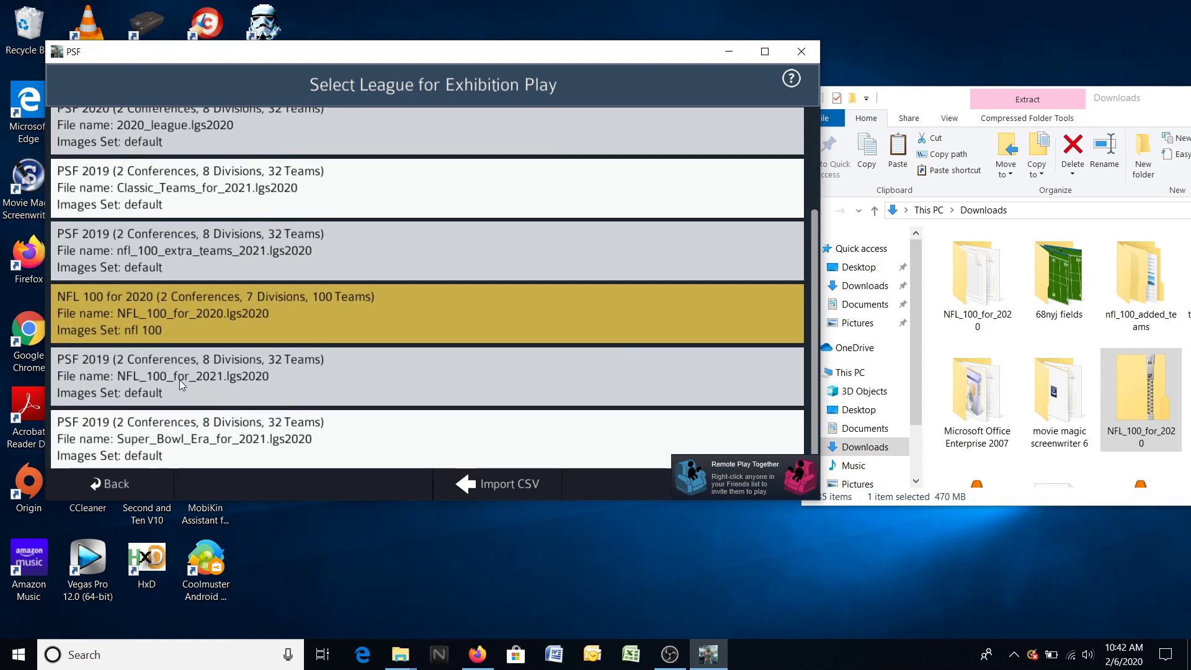
click(180, 379)
click(483, 341)
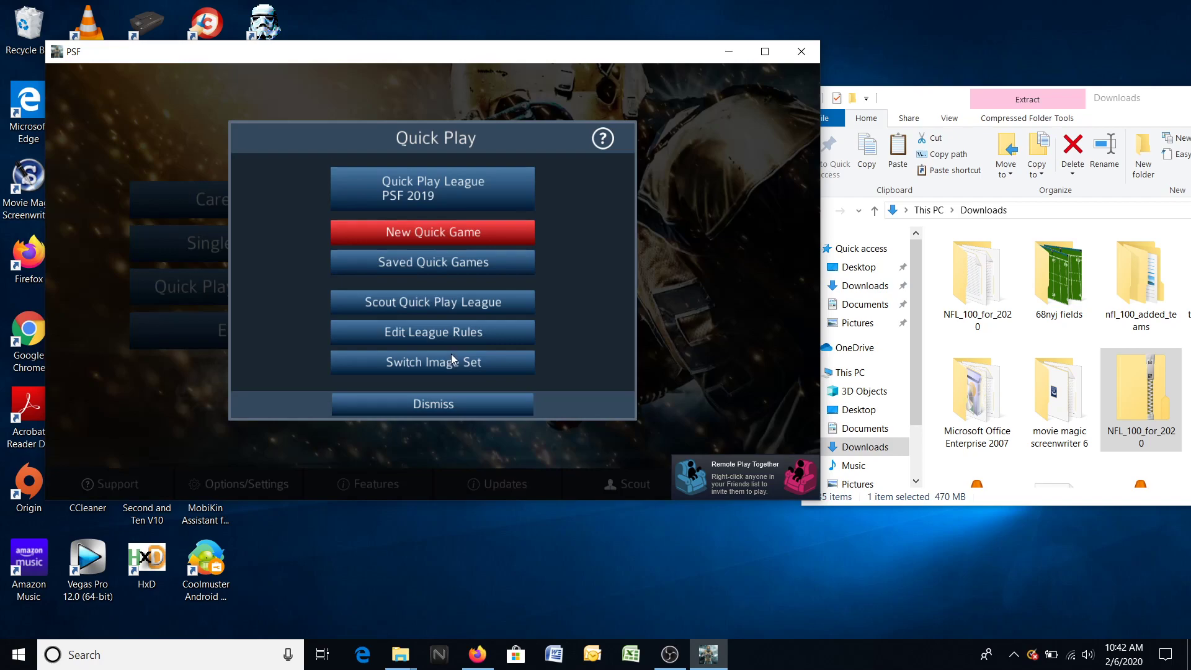
Load NFL 100 for 2020 as the Quick Play league and begin a New Quick Game.
click(429, 188)
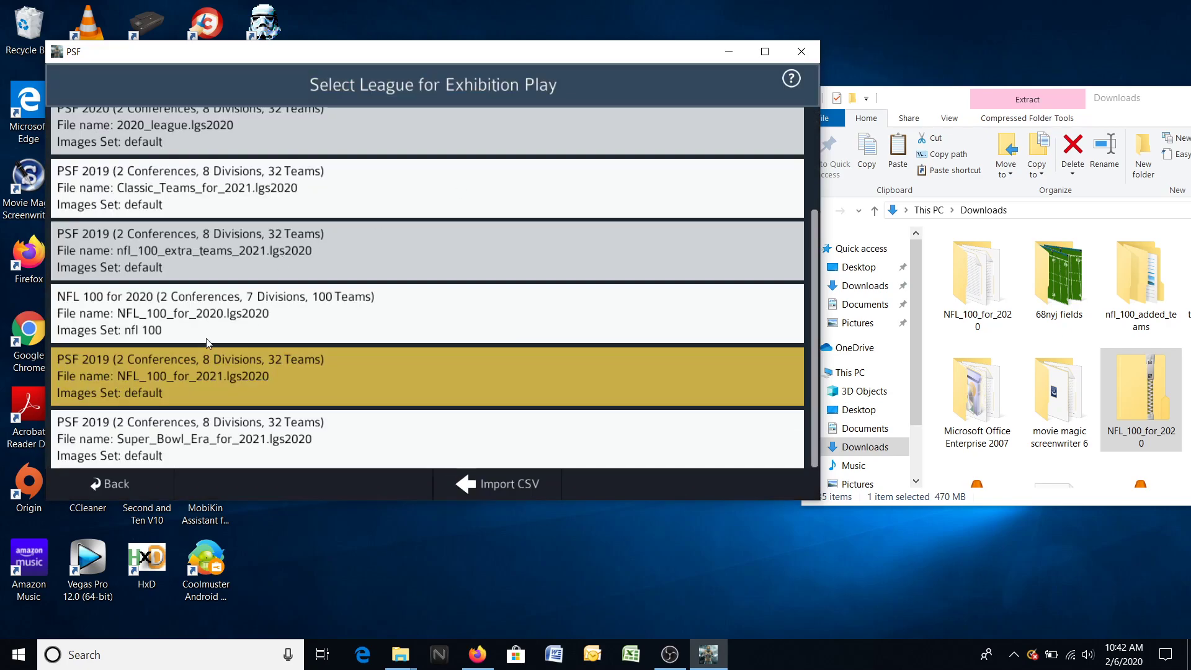
click(135, 313)
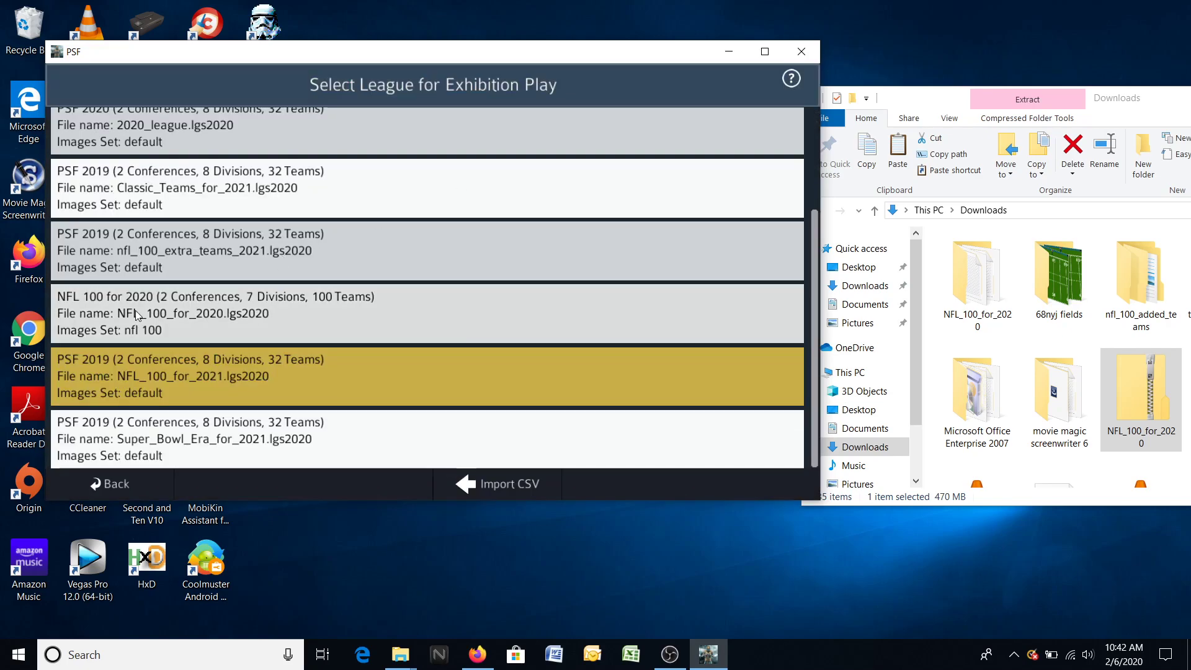
click(353, 337)
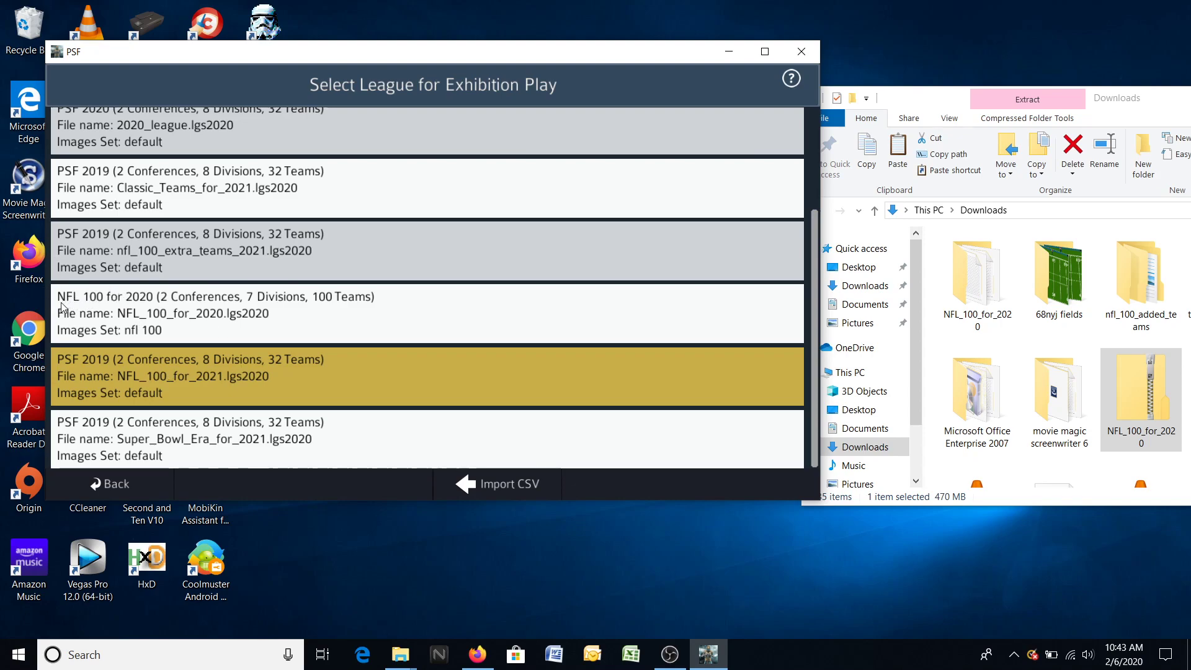
click(137, 317)
click(502, 345)
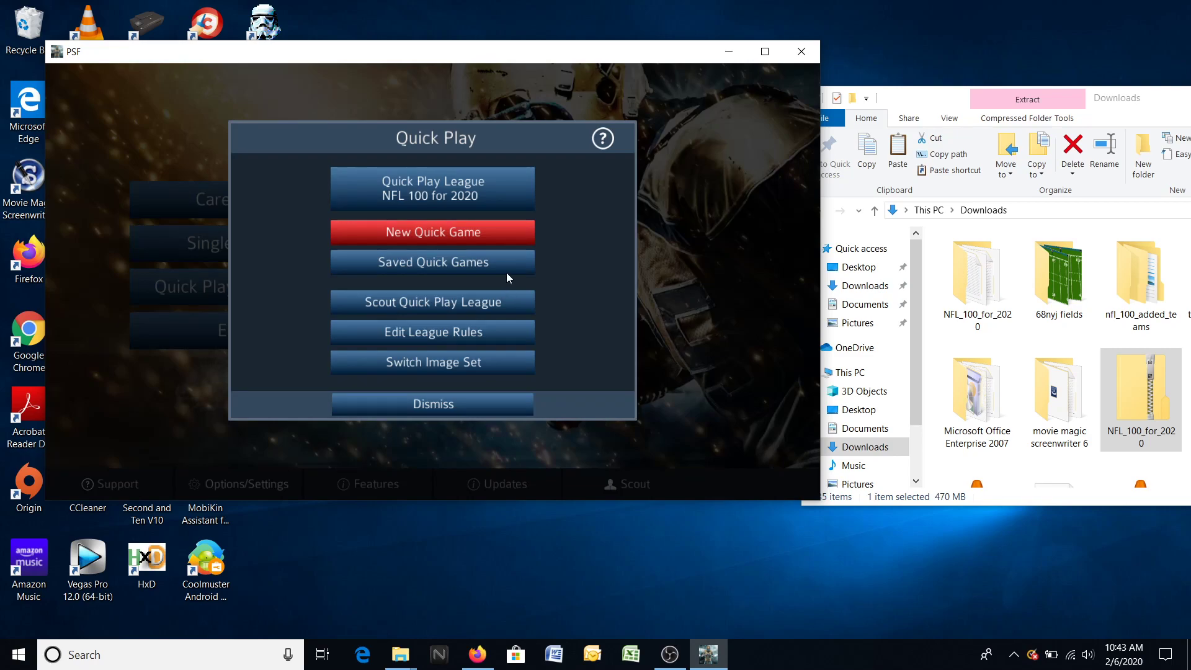
click(422, 238)
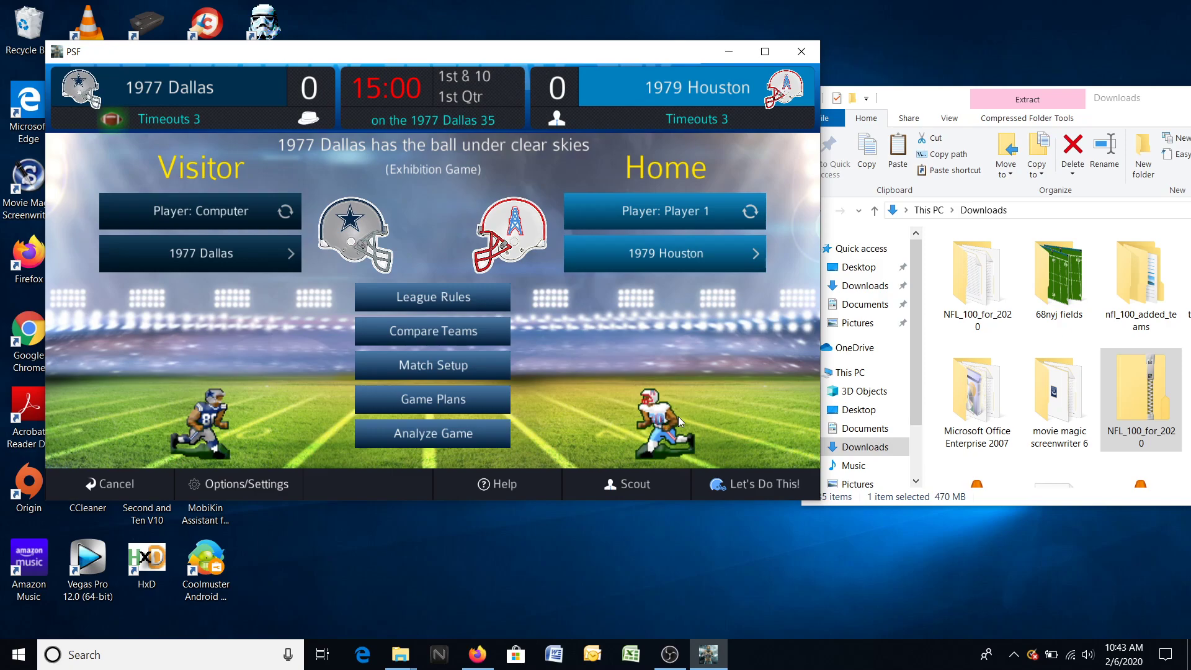
Open the Select Visiting Team list from the 1977 Dallas visitor button.
click(213, 267)
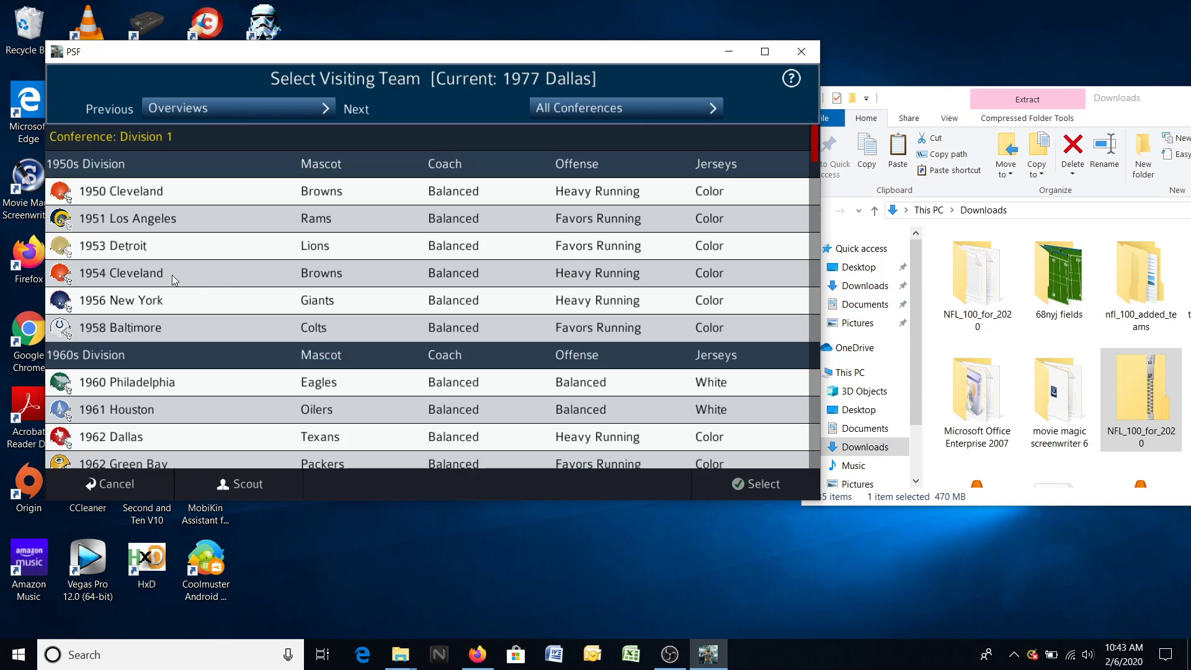